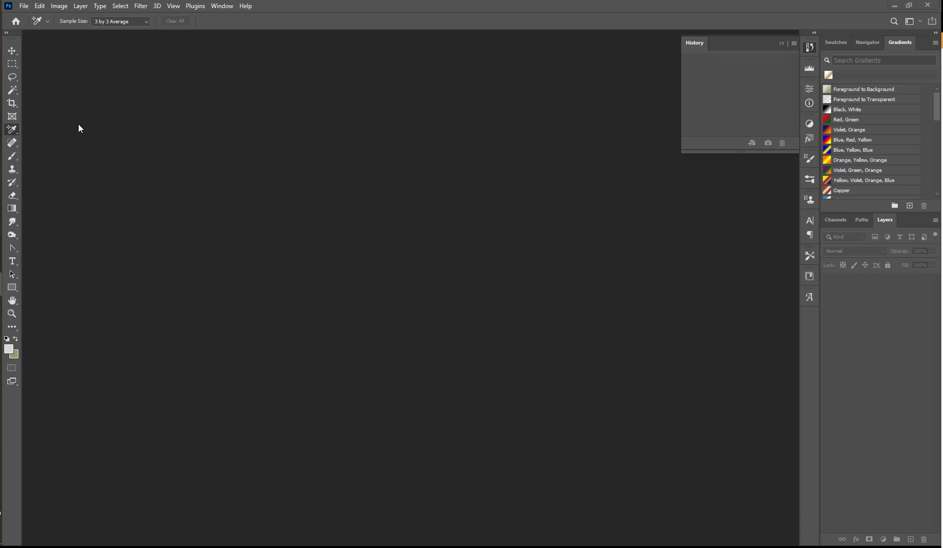
In the Color Settings, choose the North America Prepress 2 preset with Adobe RGB (1998) as the RGB working space.
{"action": "left_click", "coordinate": [39, 6]}
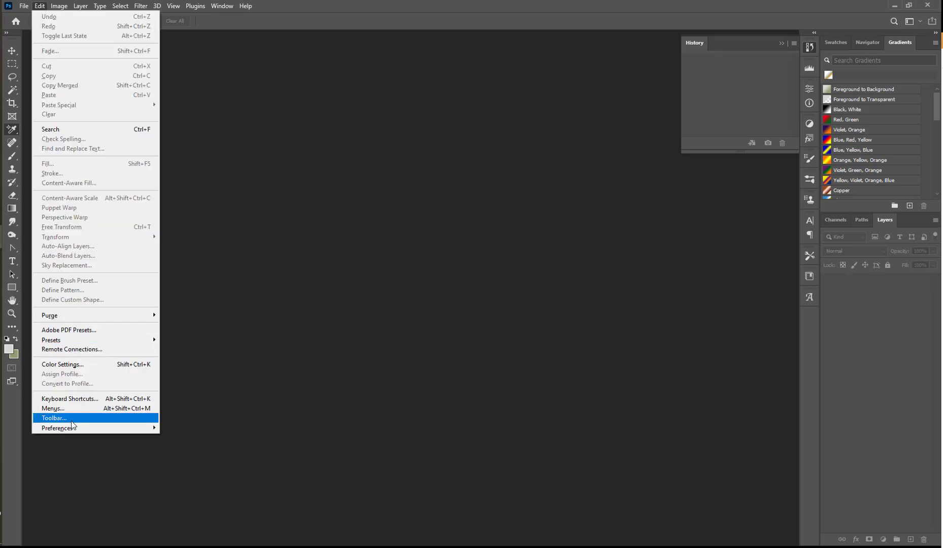
{"action": "left_click", "coordinate": [72, 364]}
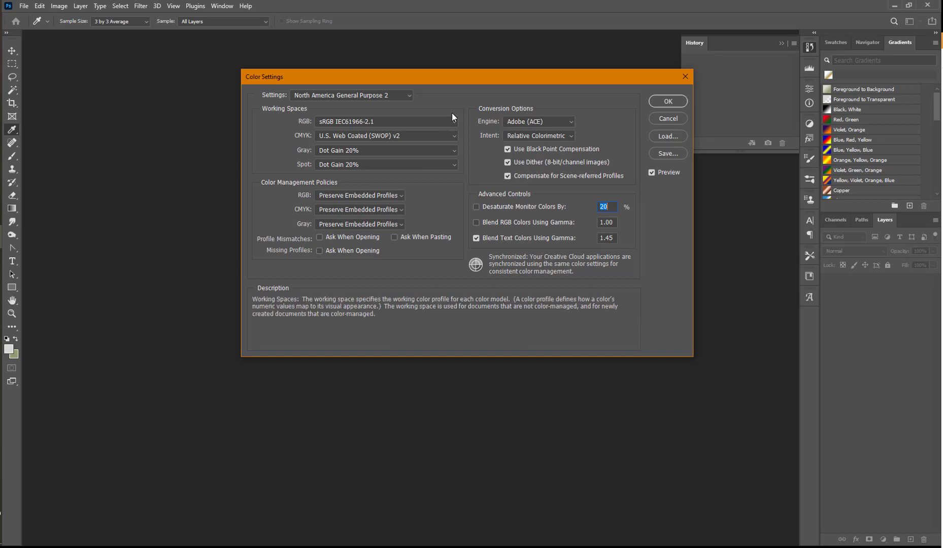
{"action": "left_click", "coordinate": [408, 95]}
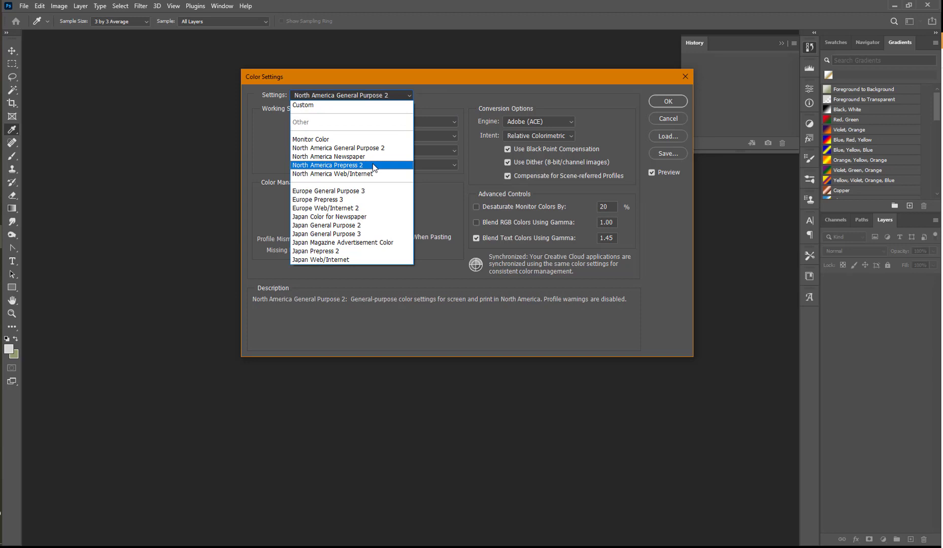
{"action": "left_click", "coordinate": [373, 163]}
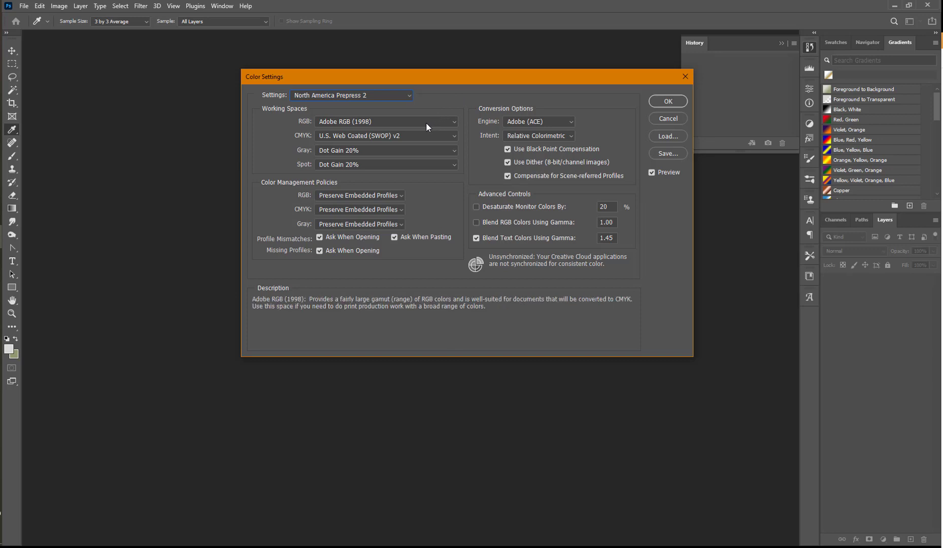
{"action": "left_click", "coordinate": [451, 121]}
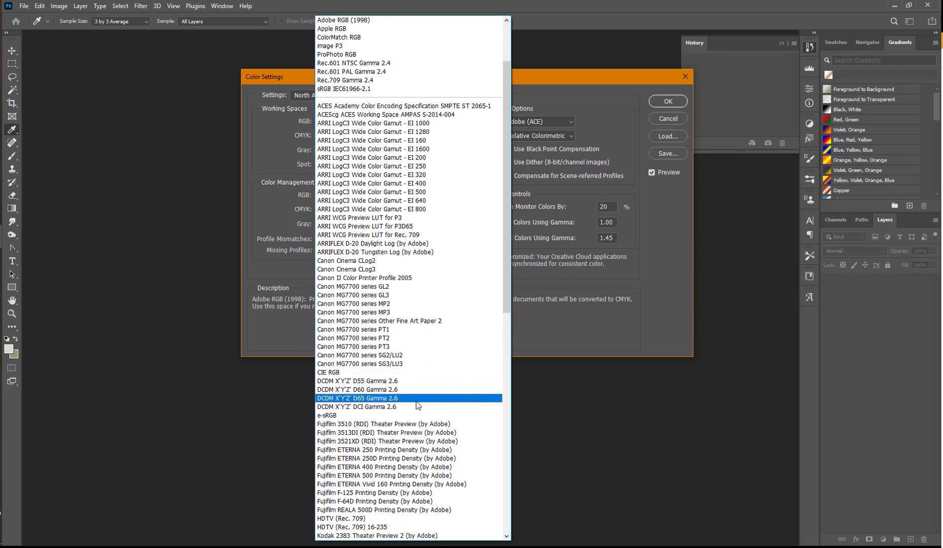
{"action": "left_click", "coordinate": [449, 22]}
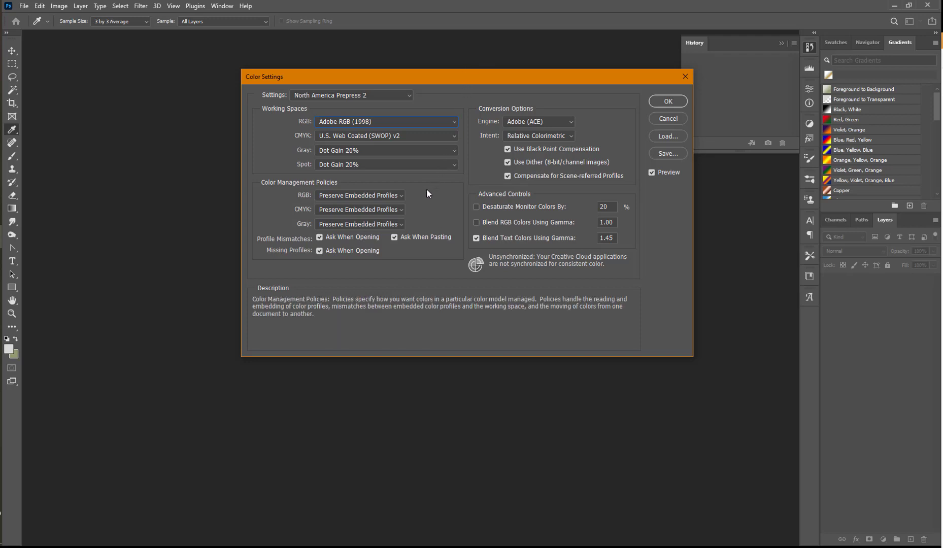
Set the CMYK working space to U.S. Sheetfed Coated v2 and the RGB color management policy to Off.
{"action": "left_click", "coordinate": [455, 137]}
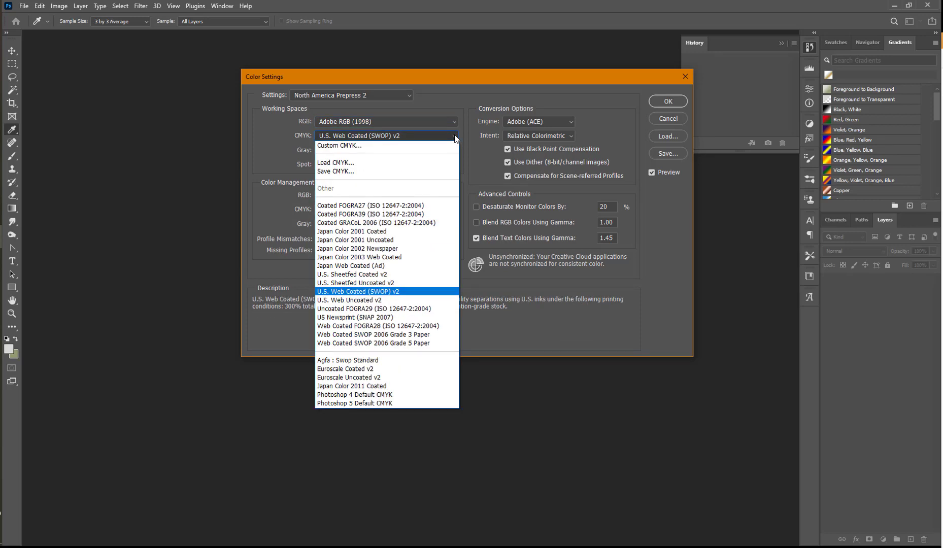
{"action": "left_click", "coordinate": [427, 277]}
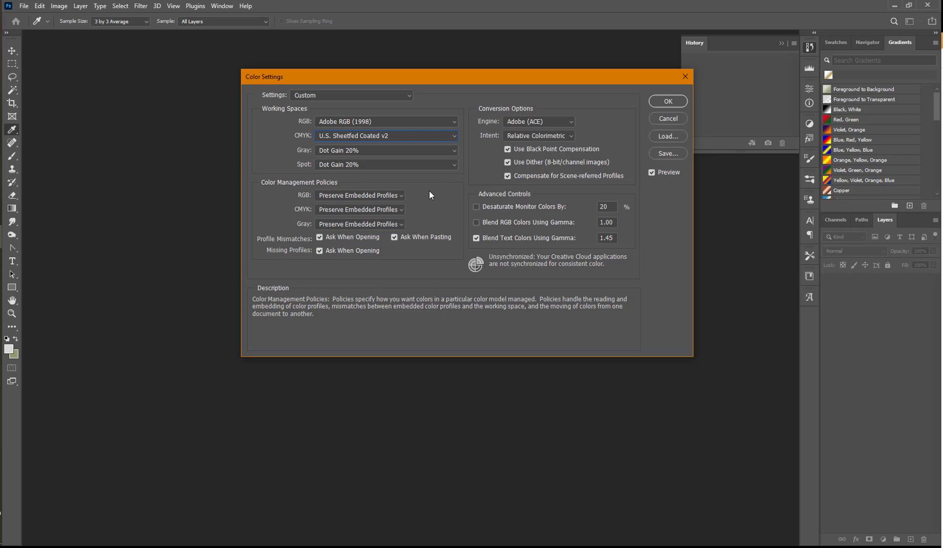
{"action": "left_click", "coordinate": [401, 192]}
{"action": "left_click", "coordinate": [405, 206]}
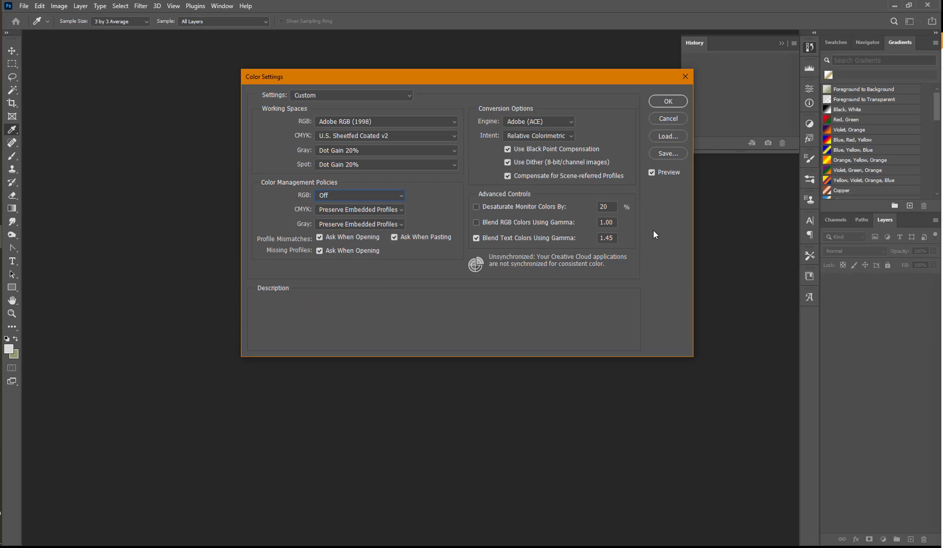
Save the custom color settings as museum.csf in the default settings folder.
{"action": "left_click", "coordinate": [666, 153]}
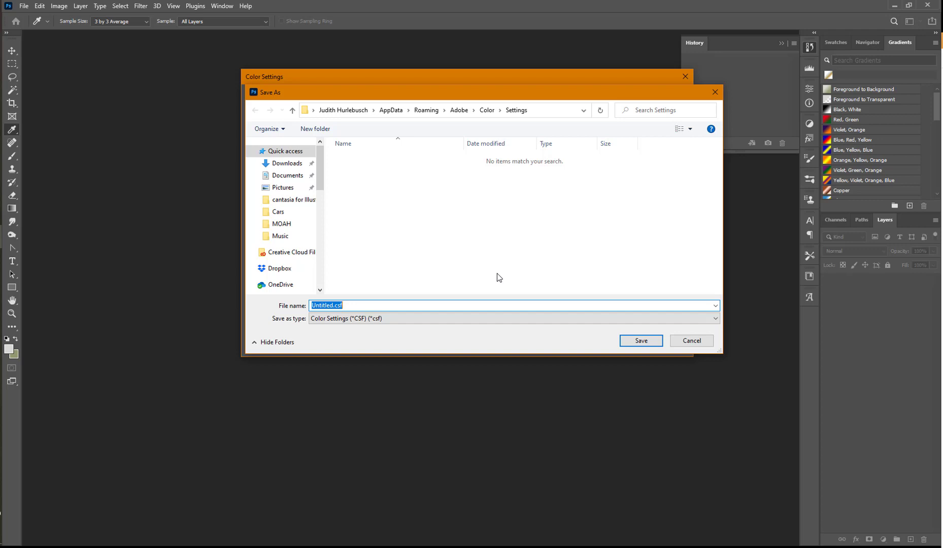
{"action": "type", "text": "museum.csf"}
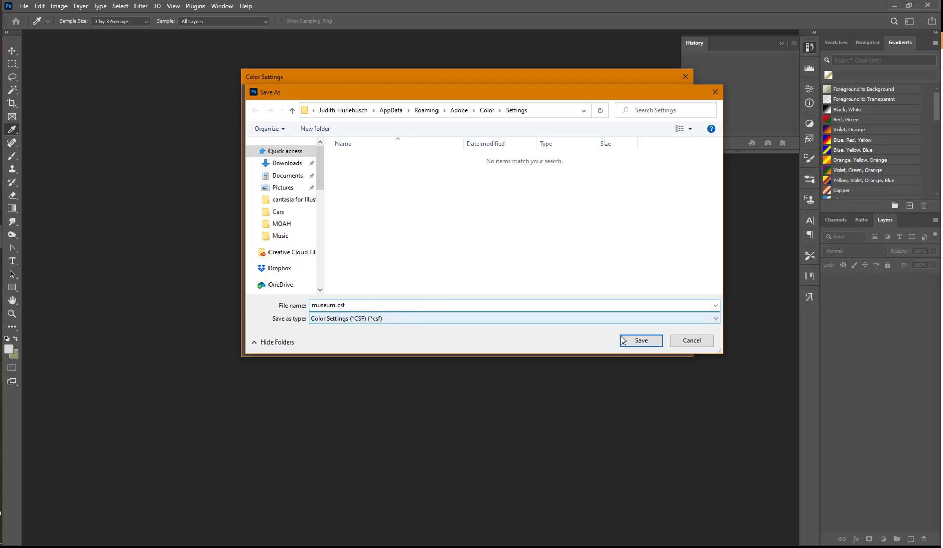
{"action": "left_click", "coordinate": [641, 341]}
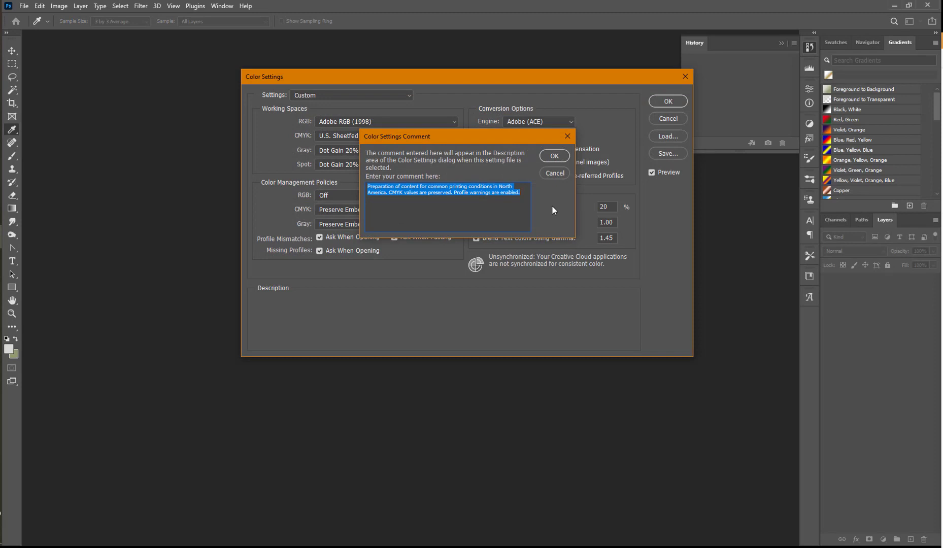
Replace the settings comment with a note that this option is for Photoshop museum images, and apply the color settings.
{"action": "type", "text": "Use thi"}
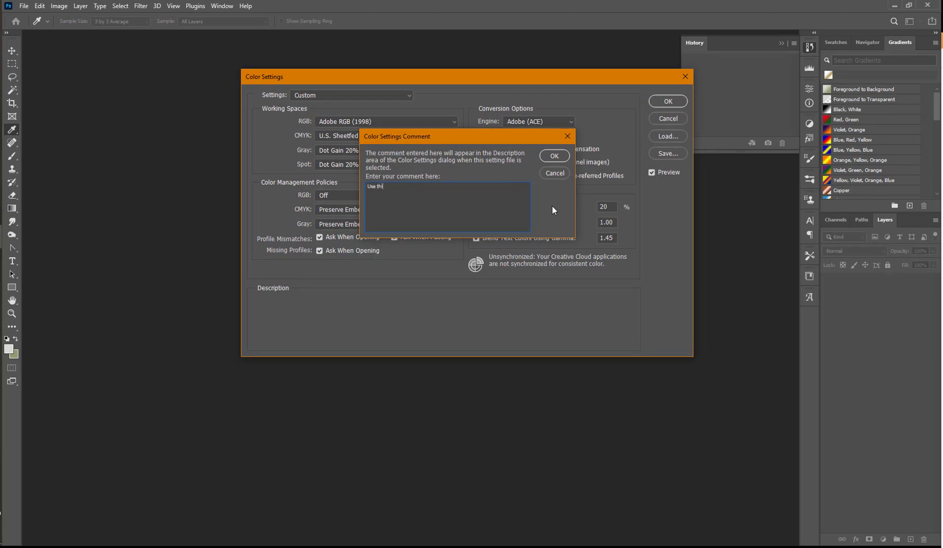
{"action": "type", "text": "s option forPhoto"}
{"action": "key", "text": "BackSpace"}
{"action": "key", "text": "BackSpace"}
{"action": "key", "text": "BackSpace"}
{"action": "key", "text": "BackSpace"}
{"action": "key", "text": "BackSpace"}
{"action": "type", "text": "photoshop museum image adjustprojectment"}
{"action": "left_click", "coordinate": [558, 157]}
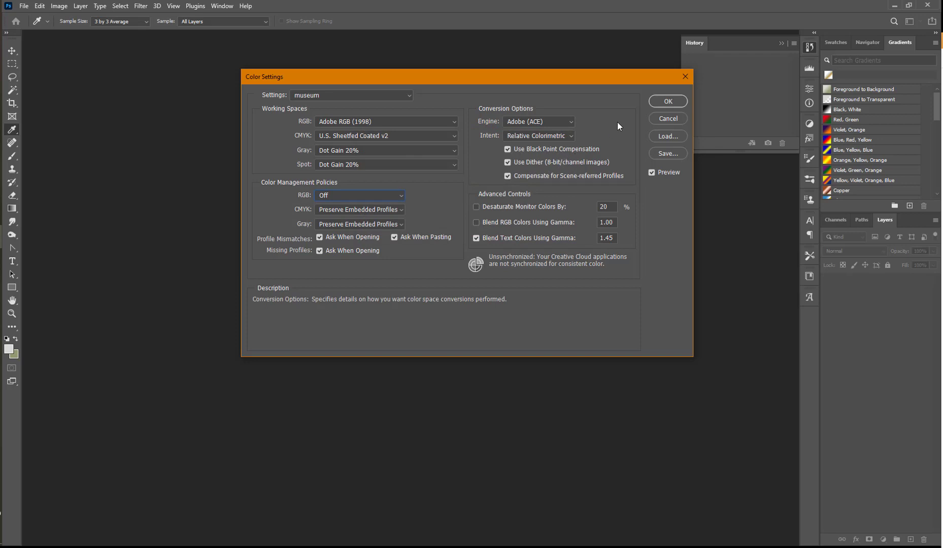
{"action": "left_click", "coordinate": [666, 101]}
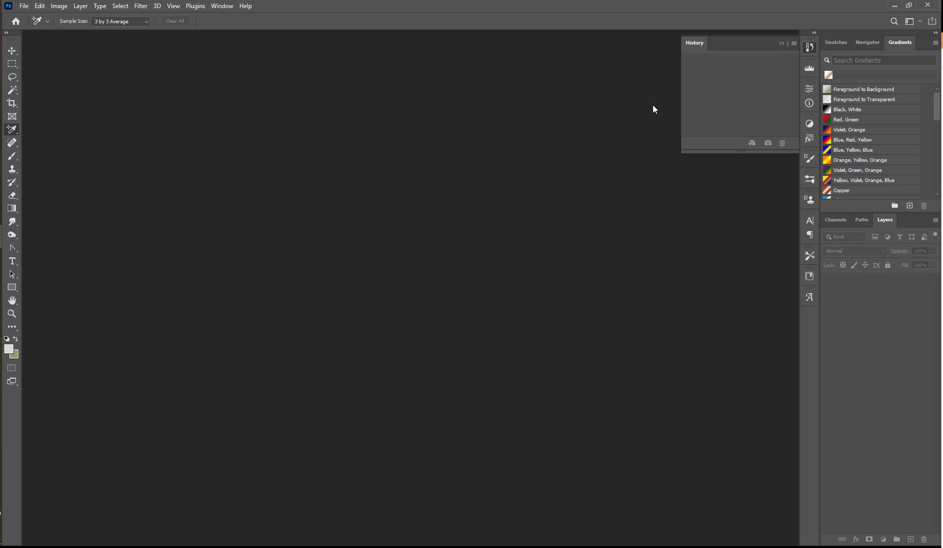
Switch to File Explorer and open faience.jpg from the MOAH folder in Photoshop, discarding its embedded color profile.
{"action": "left_click", "coordinate": [1, 141]}
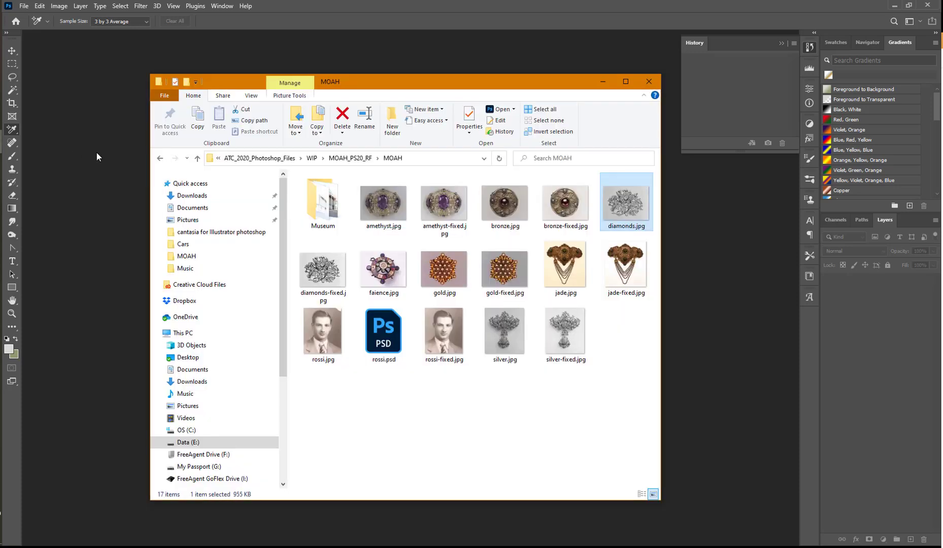
{"action": "left_click", "coordinate": [391, 274]}
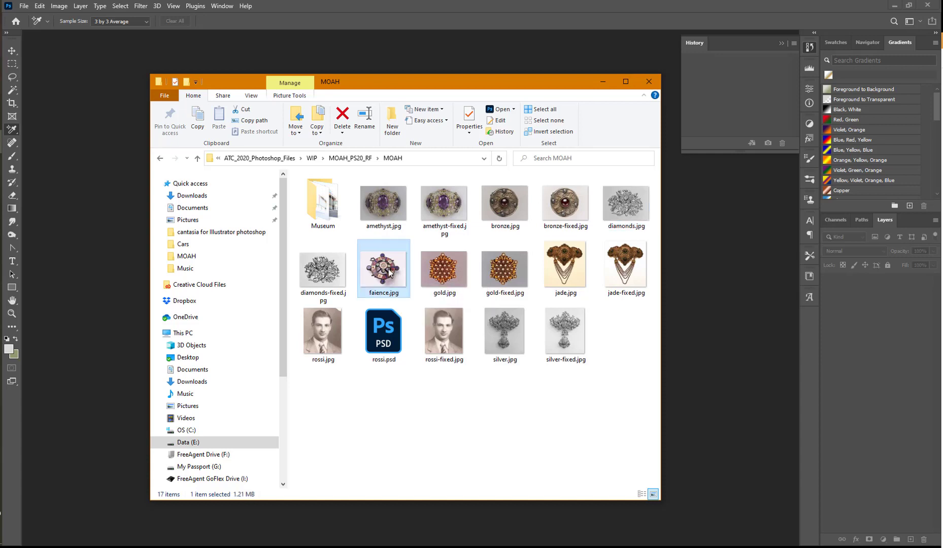
{"action": "double_click", "coordinate": [390, 272]}
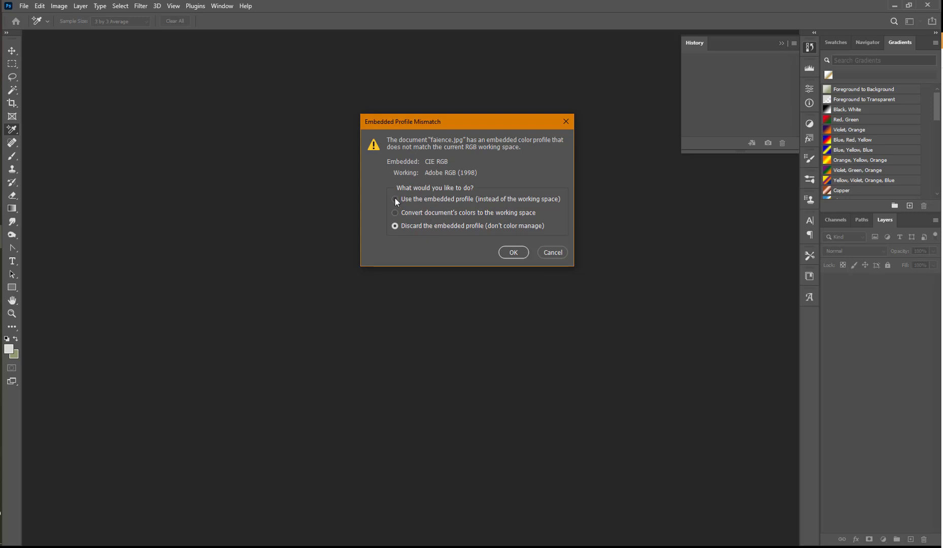
{"action": "left_click", "coordinate": [514, 252]}
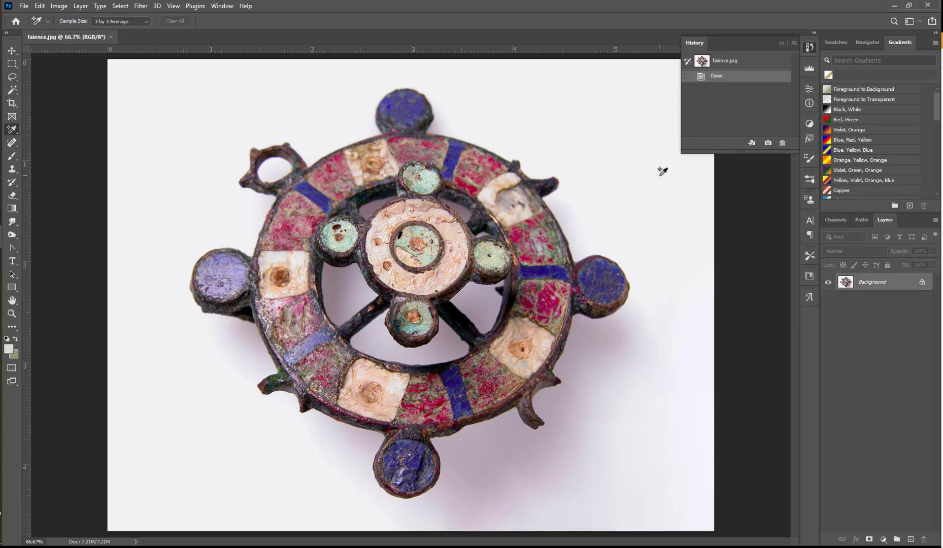
Preview the brooch image with Proof Colors on and off, and turn on the Gamut Warning.
{"action": "left_click", "coordinate": [173, 6]}
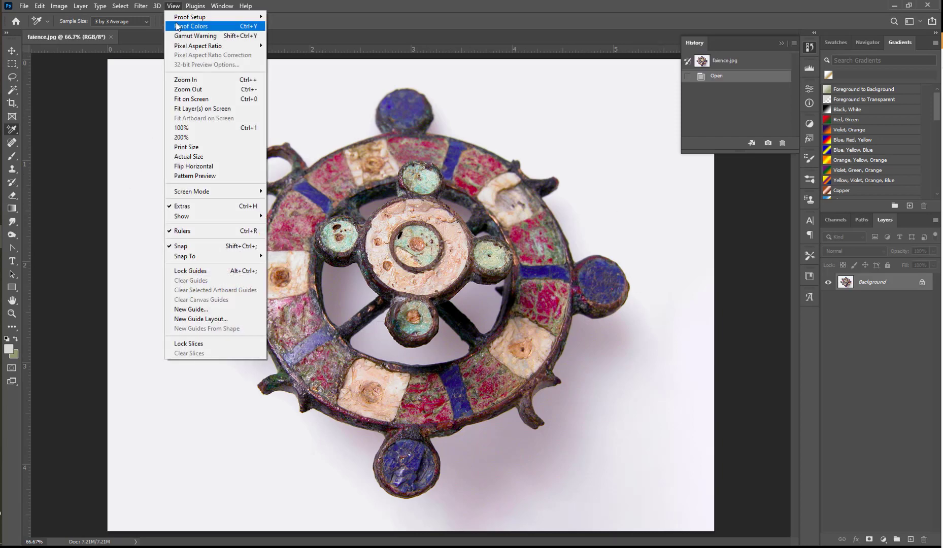
{"action": "left_click", "coordinate": [183, 26]}
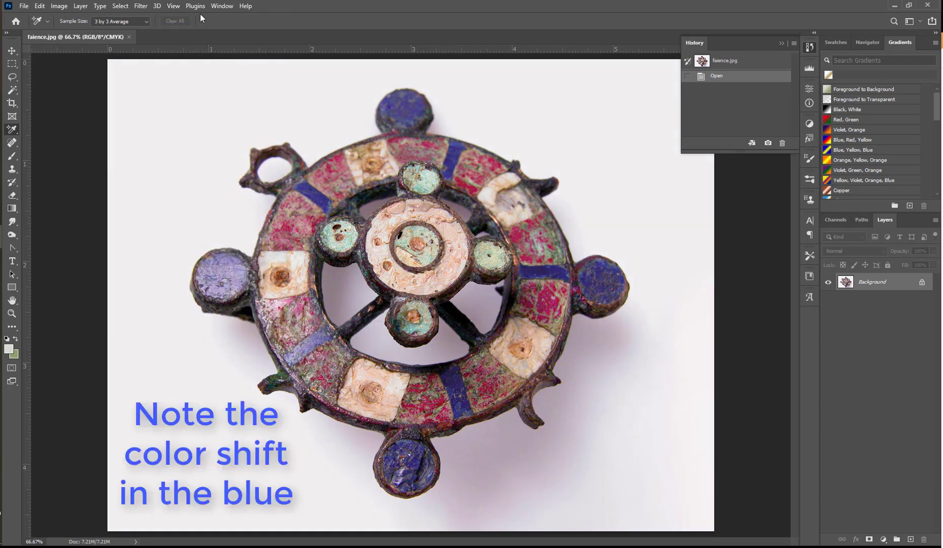
{"action": "left_click", "coordinate": [173, 8]}
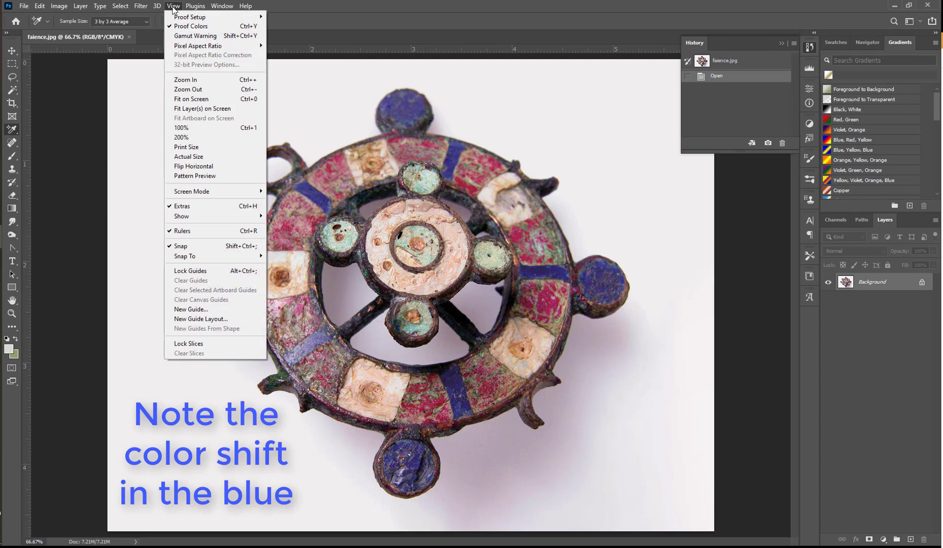
{"action": "left_click", "coordinate": [180, 27]}
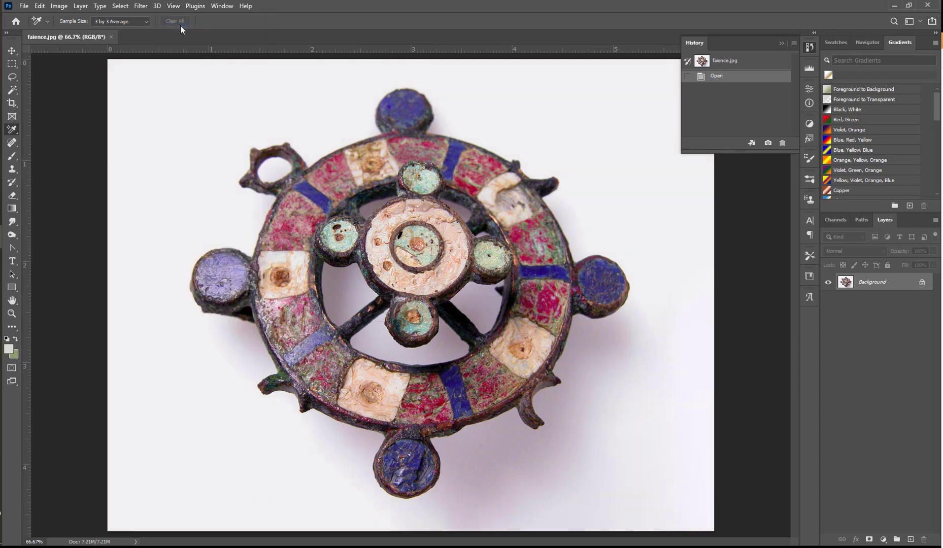
{"action": "left_click", "coordinate": [172, 7]}
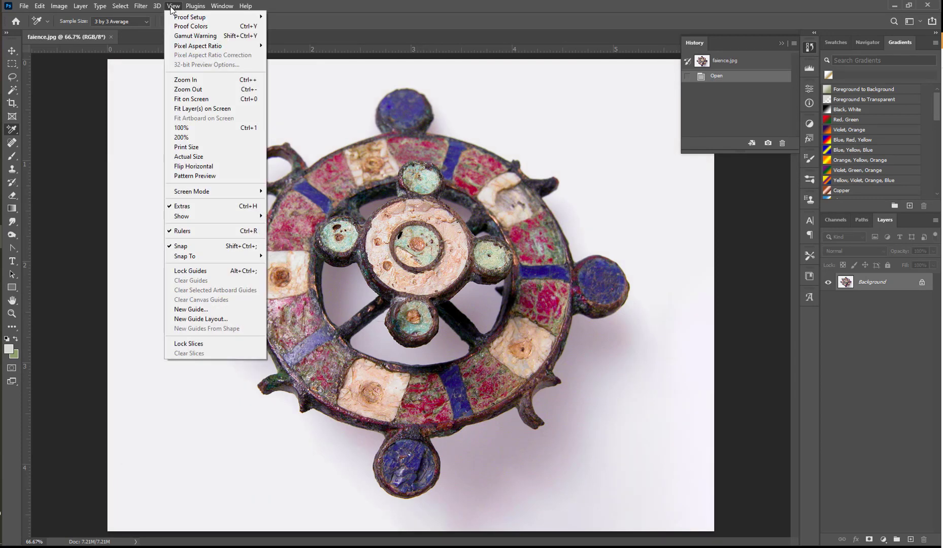
{"action": "left_click", "coordinate": [180, 36]}
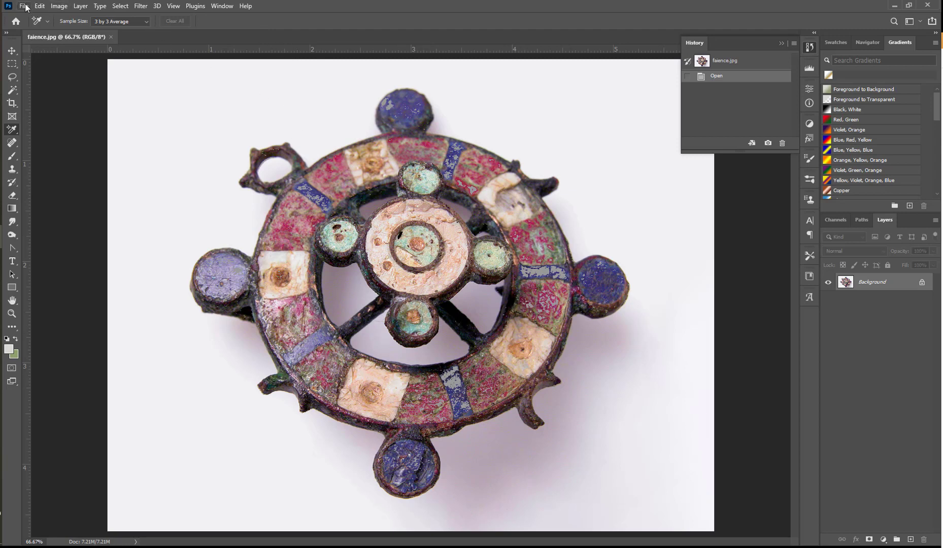
In a Curves adjustment, set the target highlight color to C 5, M 3, Y 3 and apply it to the light background above the brooch's ring.
{"action": "left_click", "coordinate": [58, 6]}
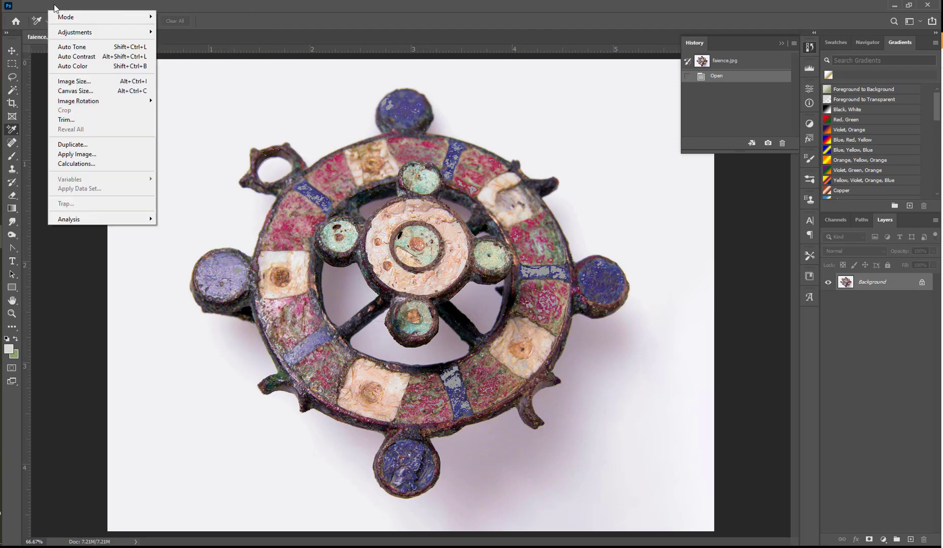
{"action": "mouse_move", "coordinate": [65, 35]}
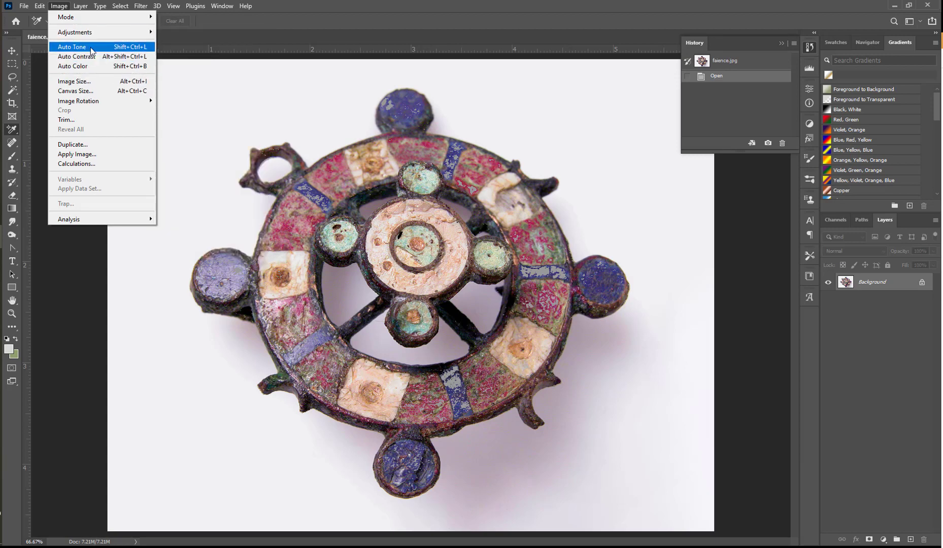
{"action": "mouse_move", "coordinate": [102, 33]}
{"action": "left_click", "coordinate": [186, 51]}
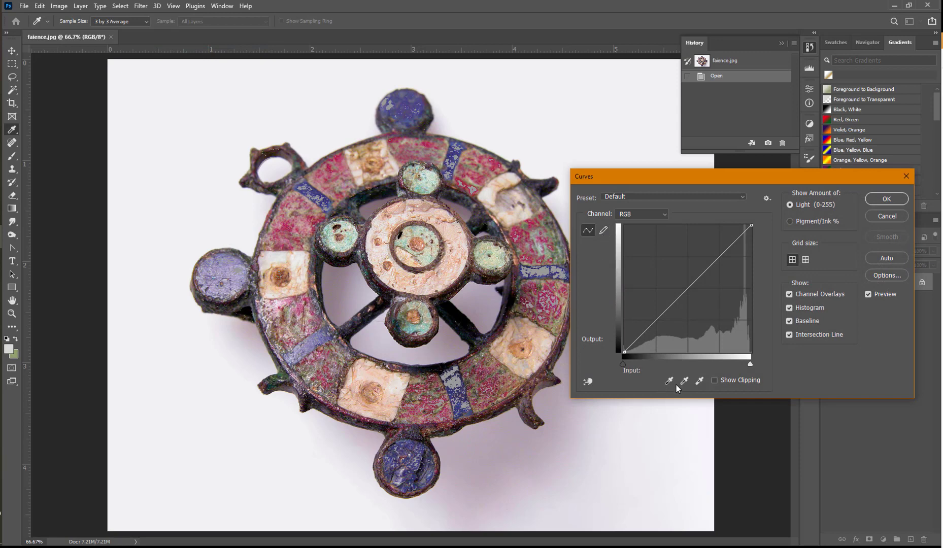
{"action": "double_click", "coordinate": [699, 383]}
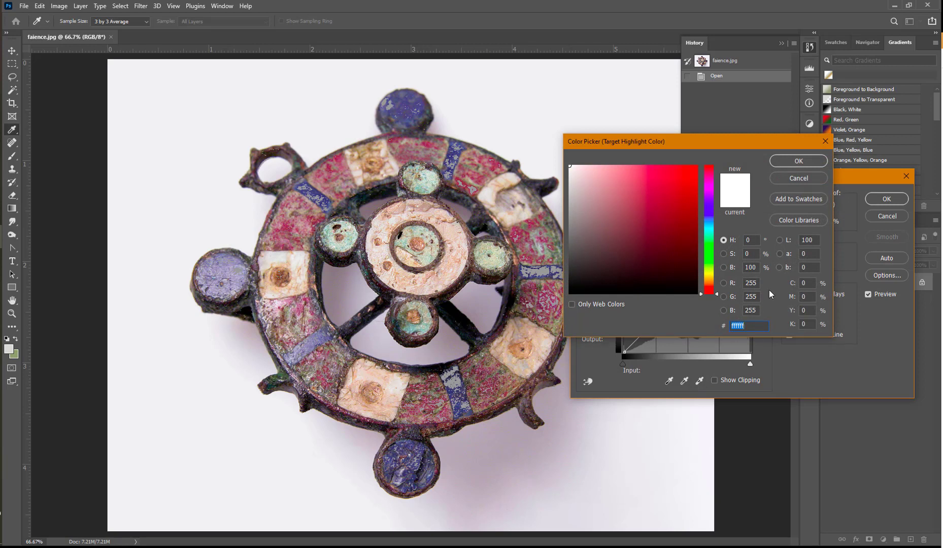
{"action": "left_click", "coordinate": [793, 284]}
{"action": "type", "text": "5"}
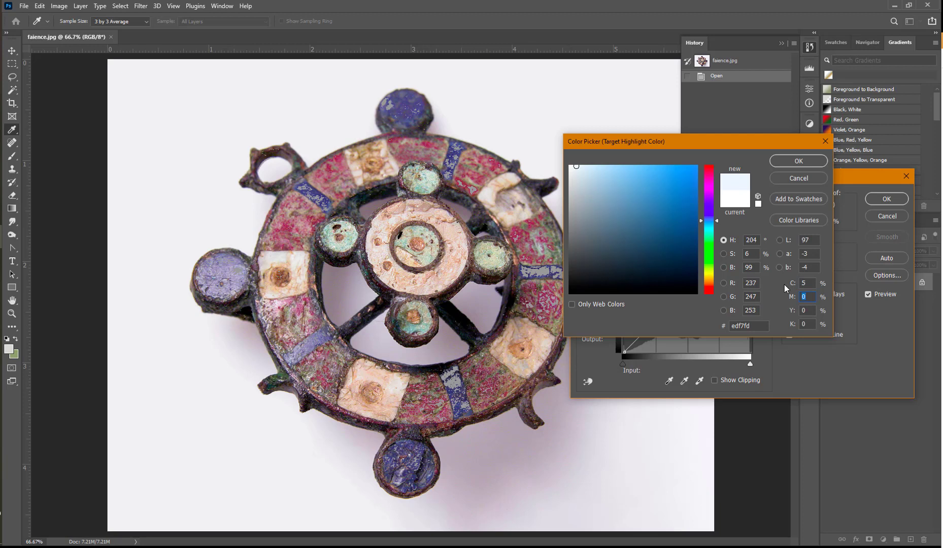
{"action": "type", "text": "3"}
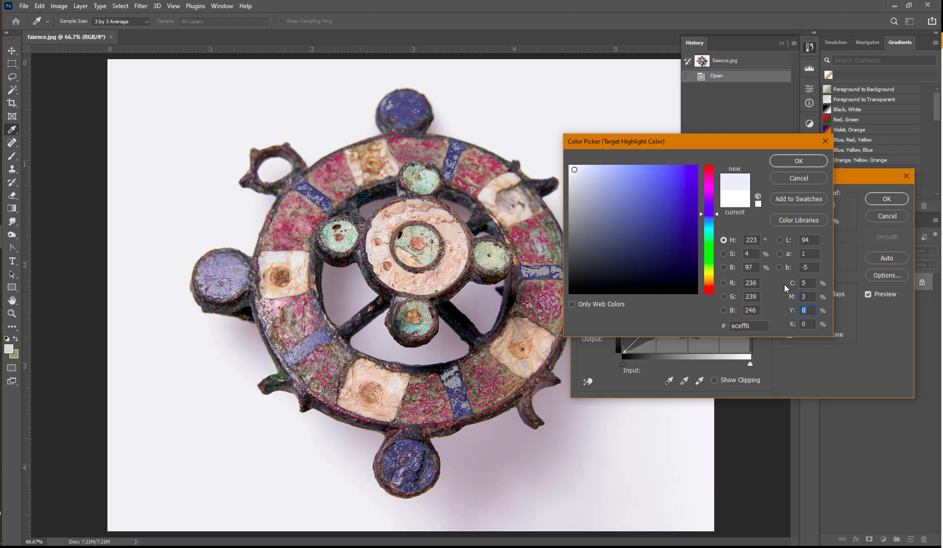
{"action": "type", "text": "3"}
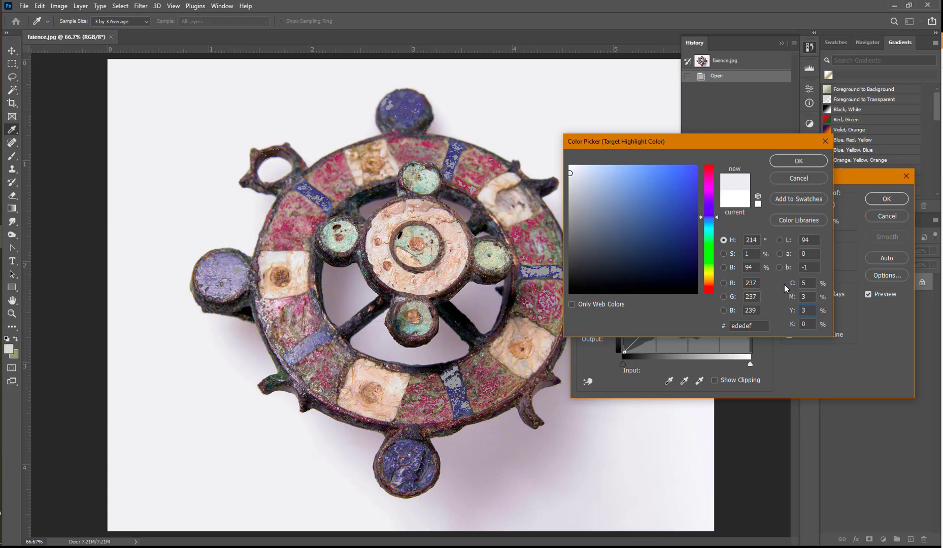
{"action": "key", "text": "Tab"}
{"action": "left_click", "coordinate": [805, 160]}
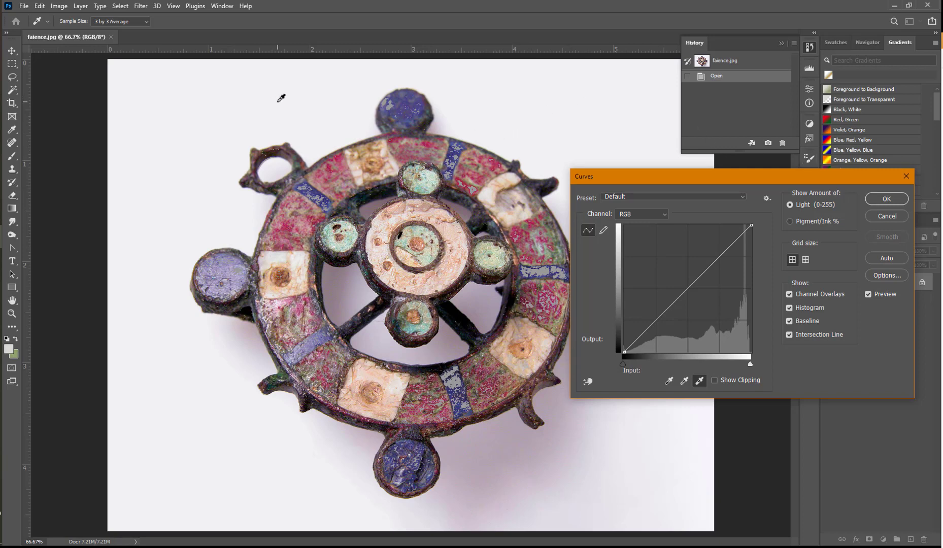
{"action": "left_click", "coordinate": [279, 98]}
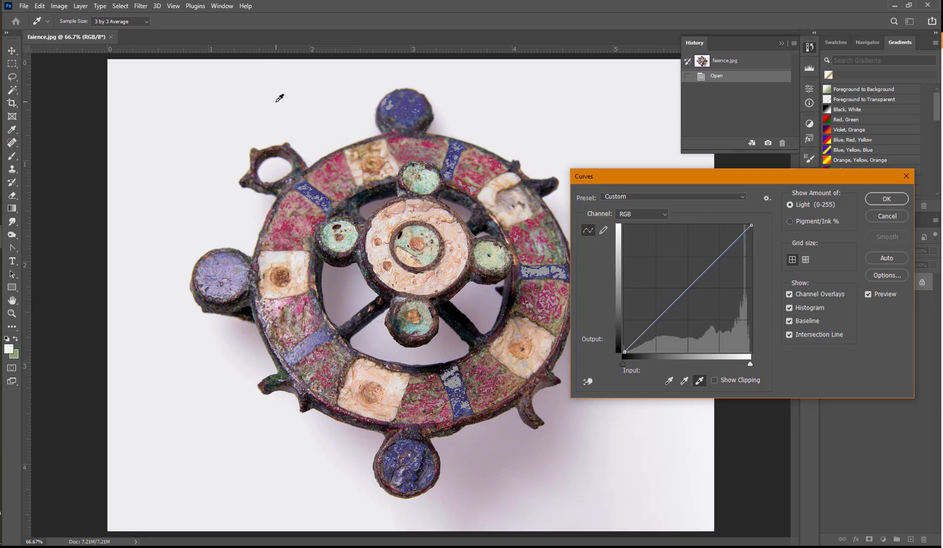
Set the Curves target shadow color to C 80, M 70, Y 70, K 70.
{"action": "double_click", "coordinate": [669, 382]}
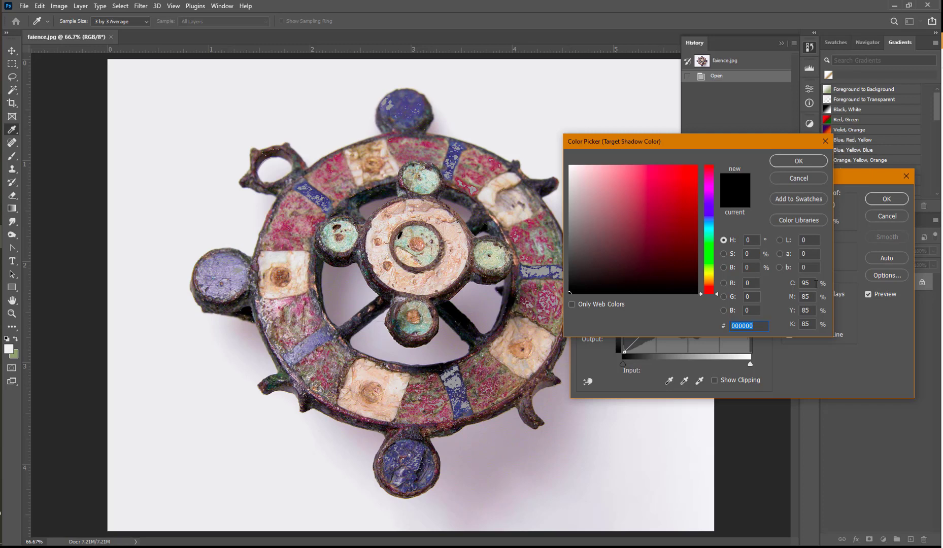
{"action": "left_click", "coordinate": [815, 283]}
{"action": "type", "text": "80"}
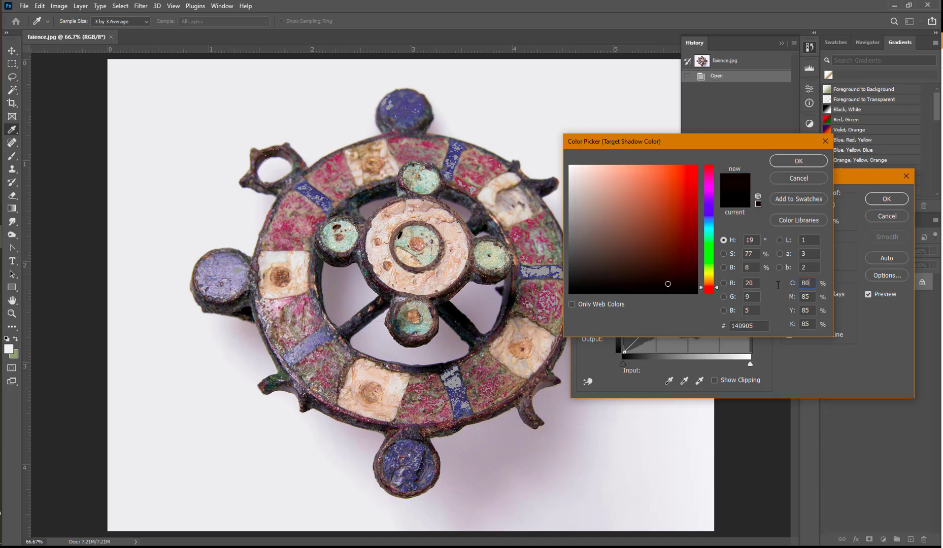
{"action": "key", "text": "Tab"}
{"action": "type", "text": "70"}
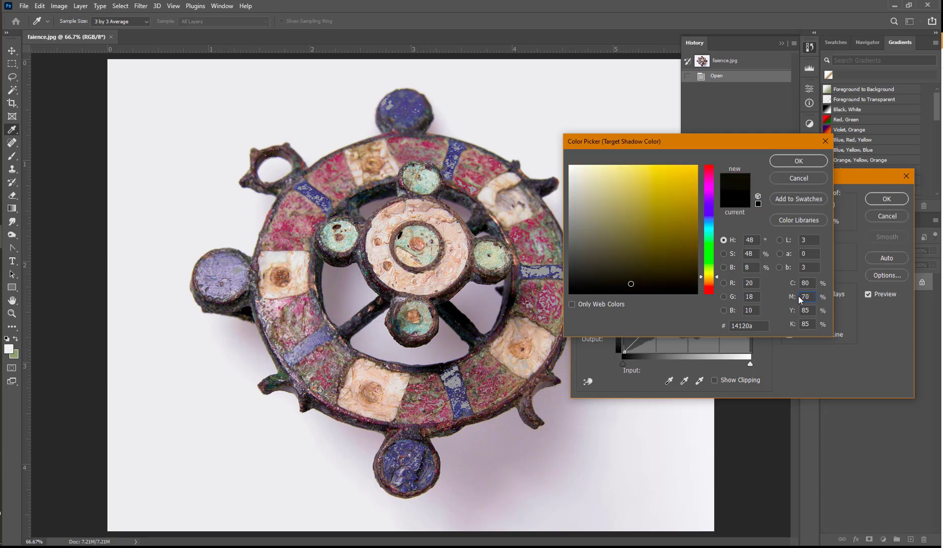
{"action": "key", "text": "Tab"}
{"action": "type", "text": "70"}
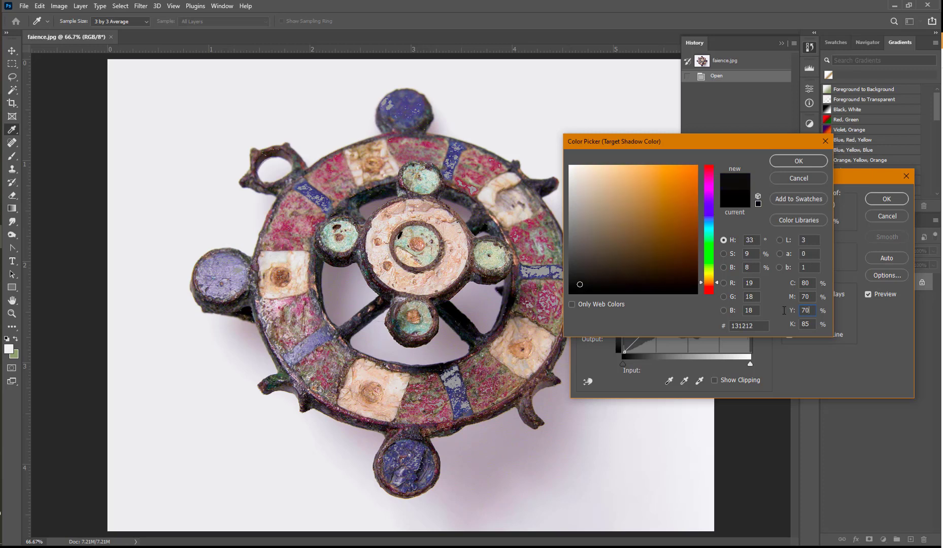
{"action": "key", "text": "Tab"}
{"action": "type", "text": "70"}
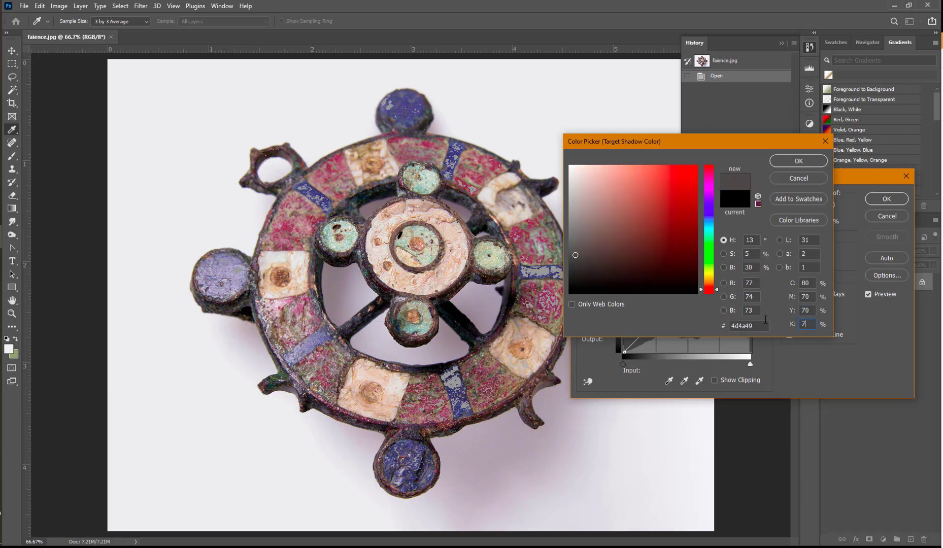
{"action": "left_click", "coordinate": [795, 159]}
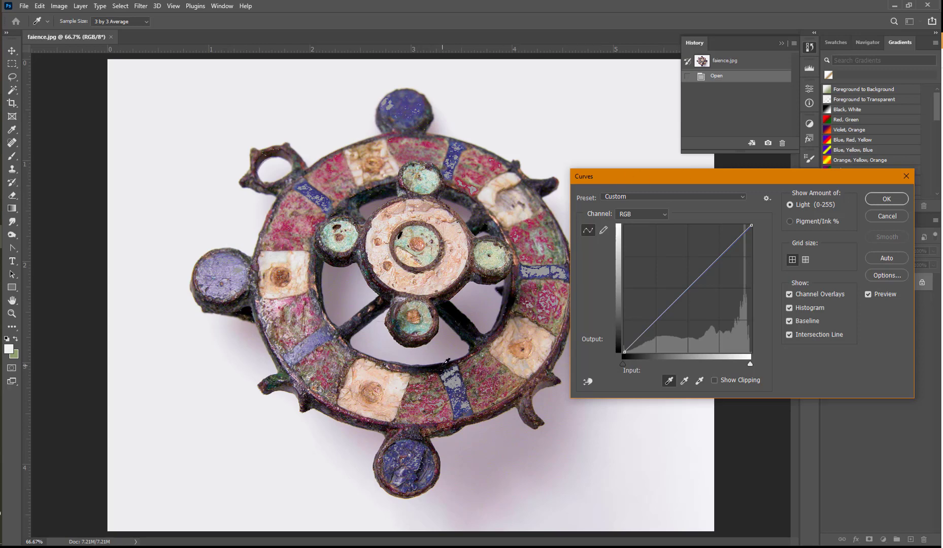
Apply the target shadow to the ring's dark inner edge above the lower blue segment, and accept the Curves without saving new default target colors.
{"action": "left_click", "coordinate": [443, 362]}
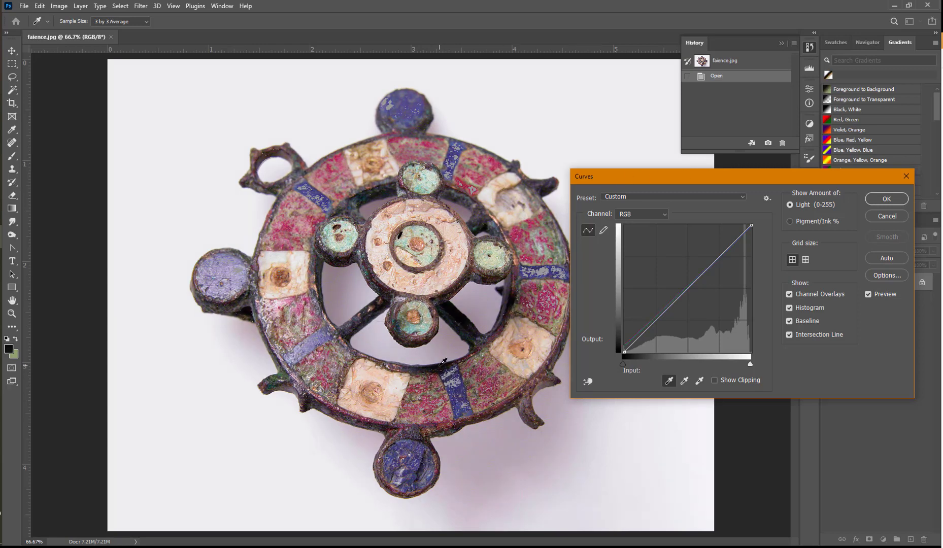
{"action": "left_click", "coordinate": [887, 198]}
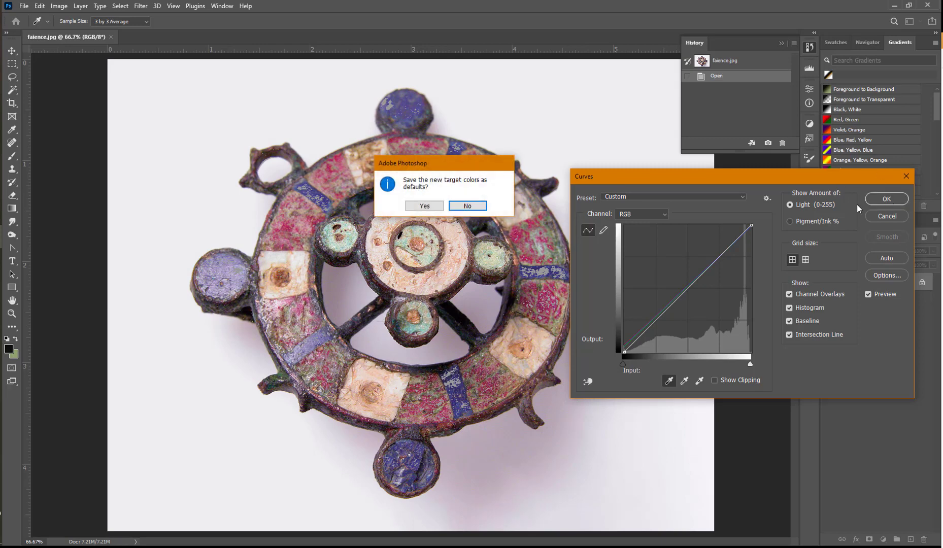
{"action": "left_click", "coordinate": [466, 205]}
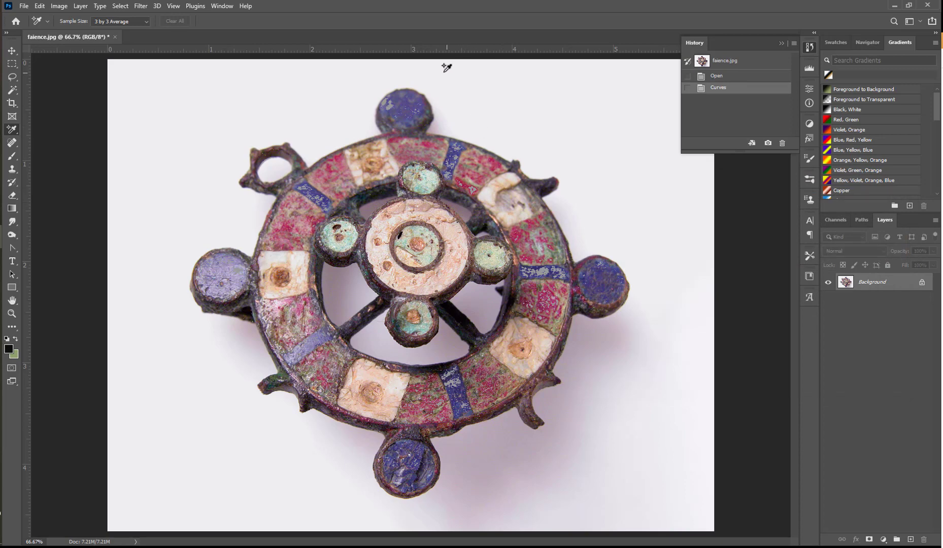
Turn off the Gamut Warning and convert the image to CMYK Color using the U.S. Sheetfed Coated v2 profile.
{"action": "left_click", "coordinate": [177, 6]}
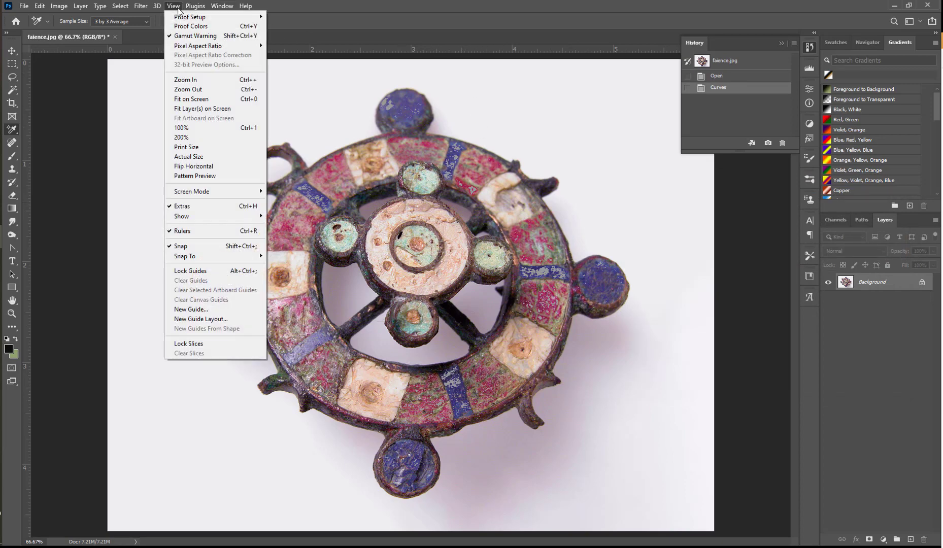
{"action": "left_click", "coordinate": [183, 37]}
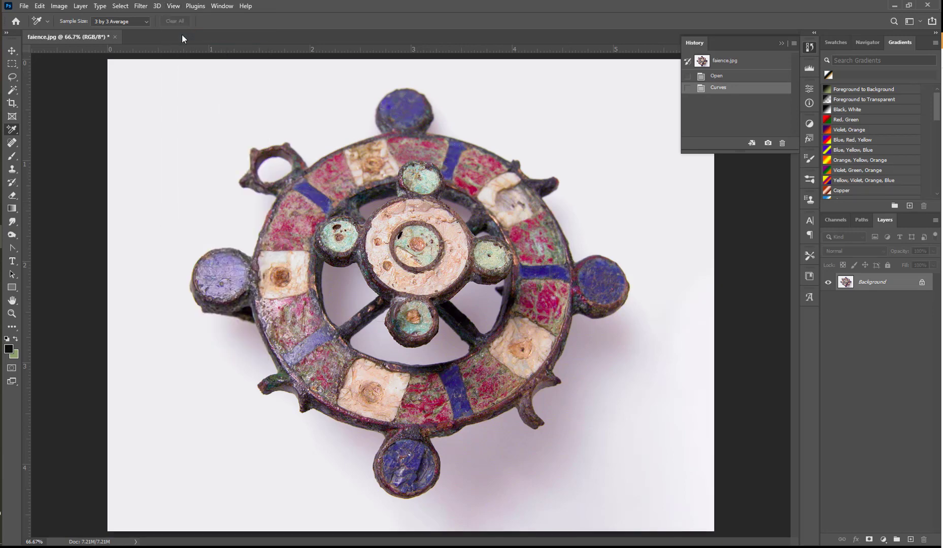
{"action": "left_click", "coordinate": [59, 7]}
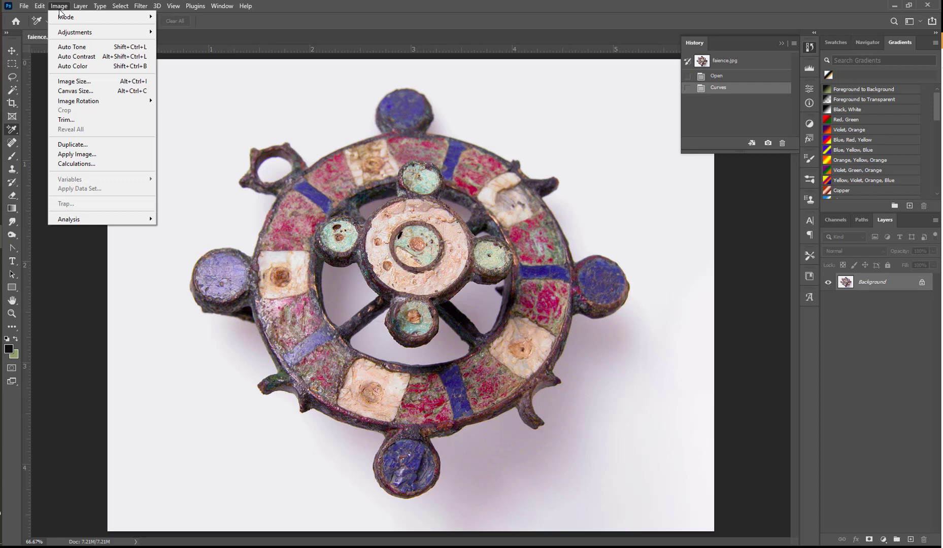
{"action": "mouse_move", "coordinate": [68, 17]}
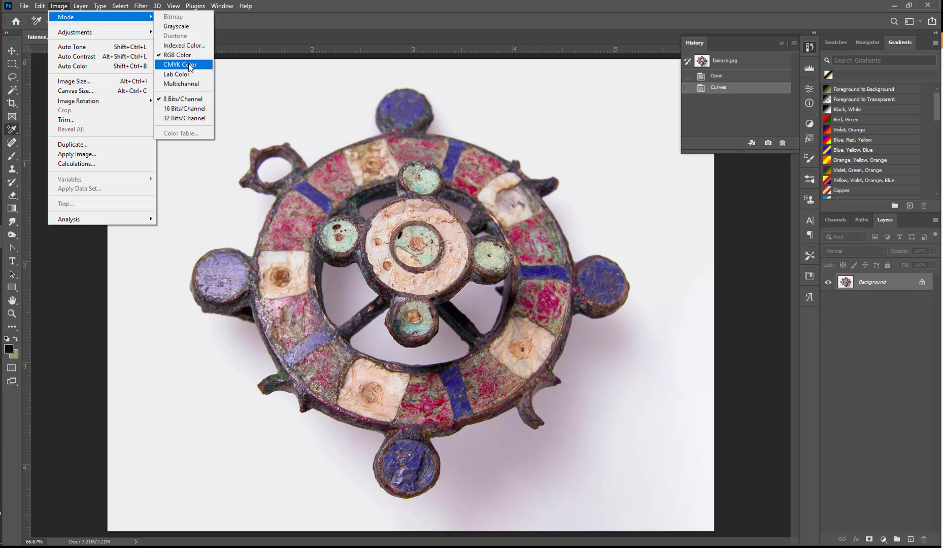
{"action": "left_click", "coordinate": [189, 68]}
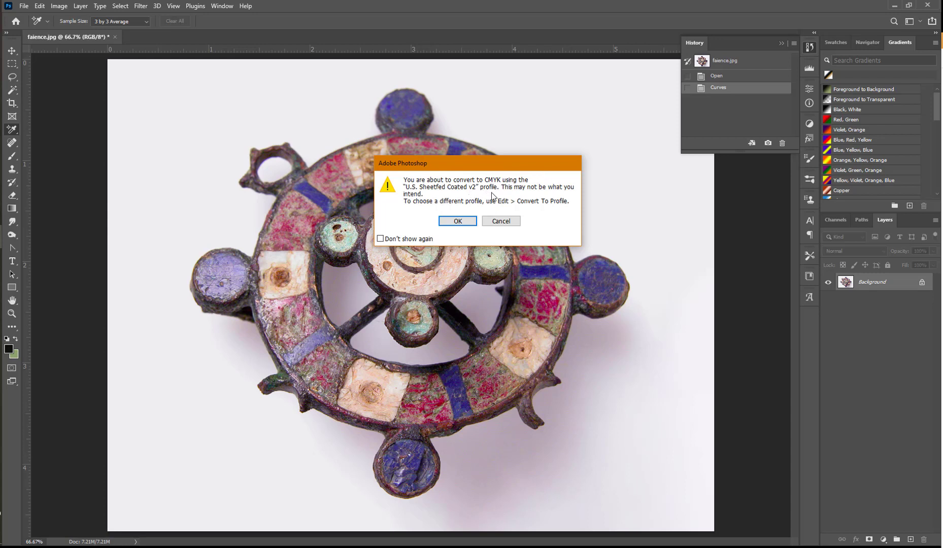
{"action": "left_click", "coordinate": [458, 222]}
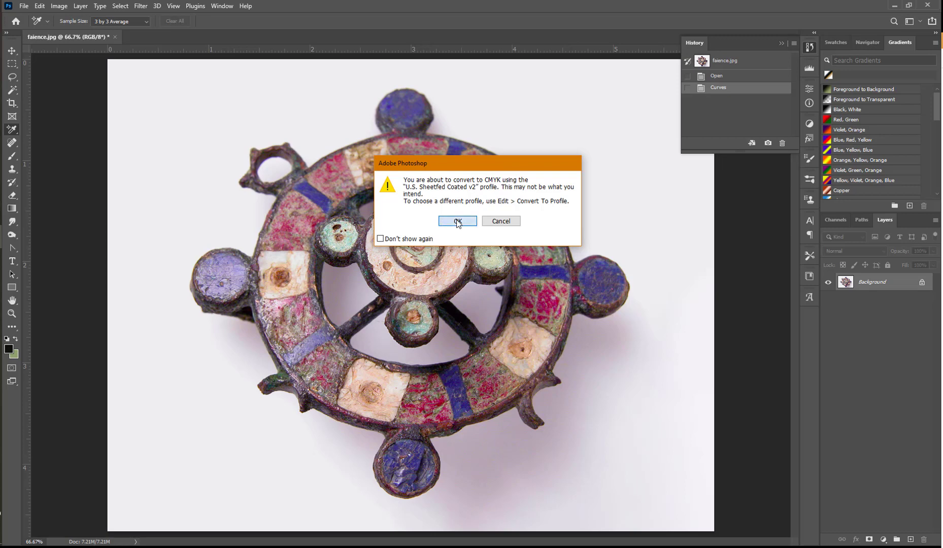
Save the CMYK image on the computer in the MOAH folder as faience-cmyk.psd in Photoshop format.
{"action": "left_click", "coordinate": [24, 6]}
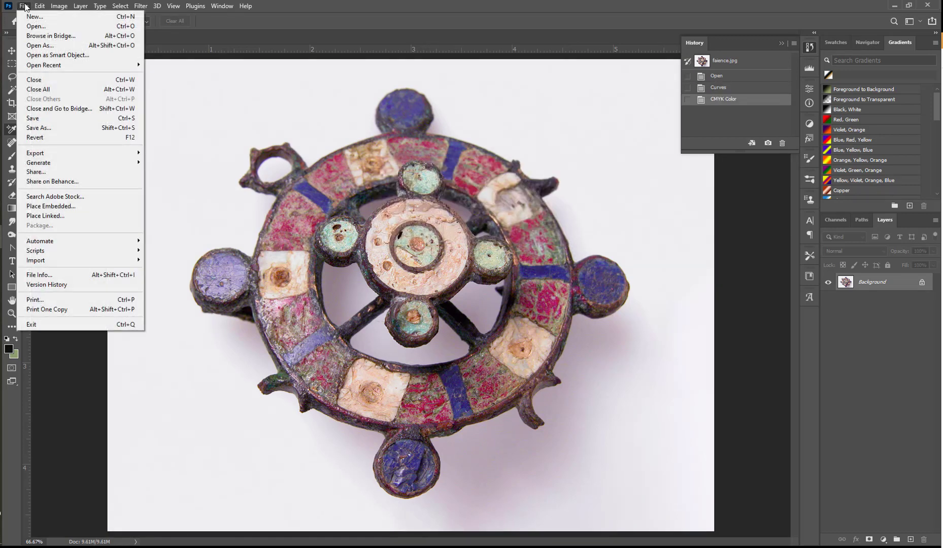
{"action": "left_click", "coordinate": [51, 128]}
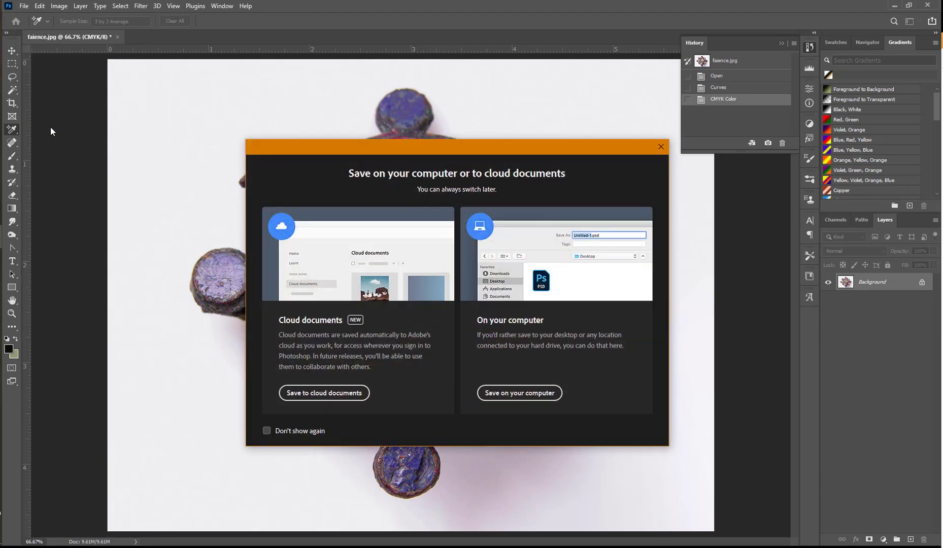
{"action": "left_click", "coordinate": [534, 393]}
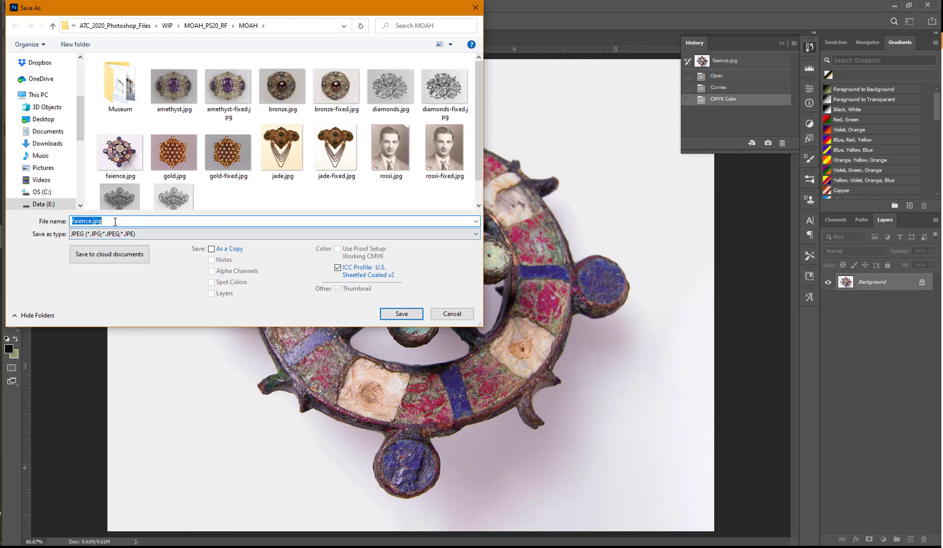
{"action": "left_click", "coordinate": [92, 221]}
{"action": "type", "text": "-cmyk"}
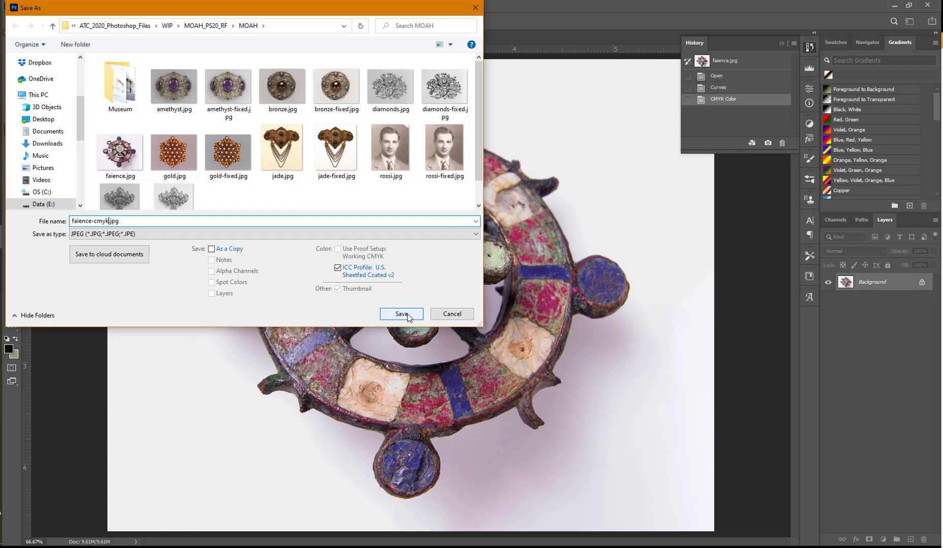
{"action": "left_click", "coordinate": [233, 234]}
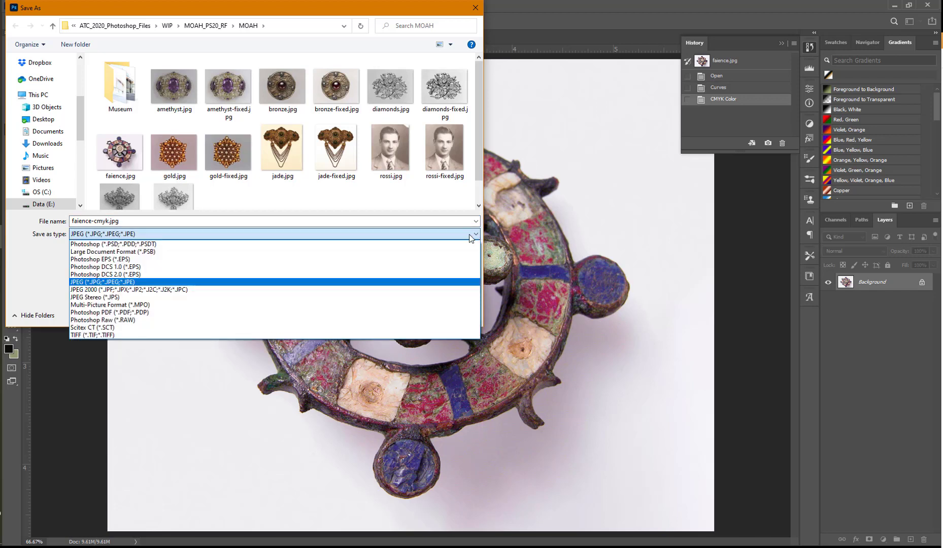
{"action": "left_click", "coordinate": [203, 244]}
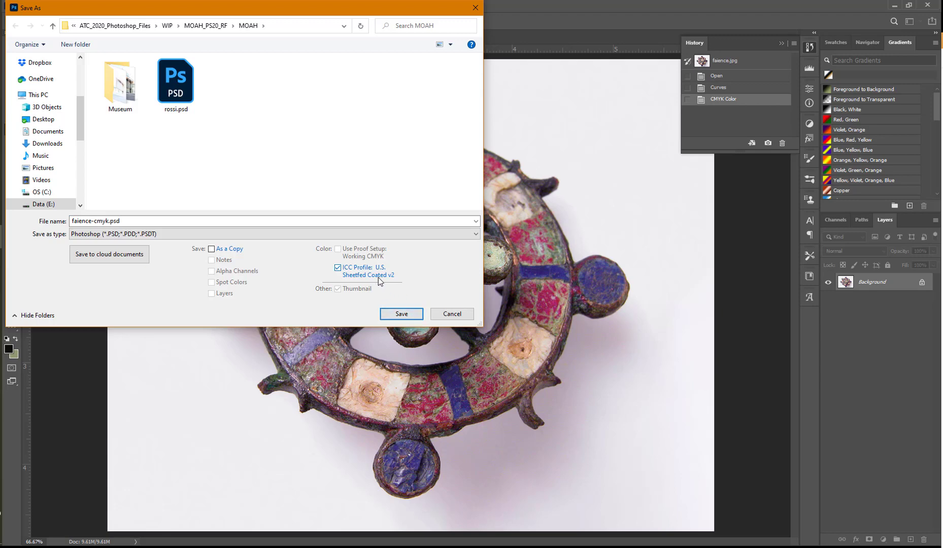
{"action": "left_click", "coordinate": [399, 313]}
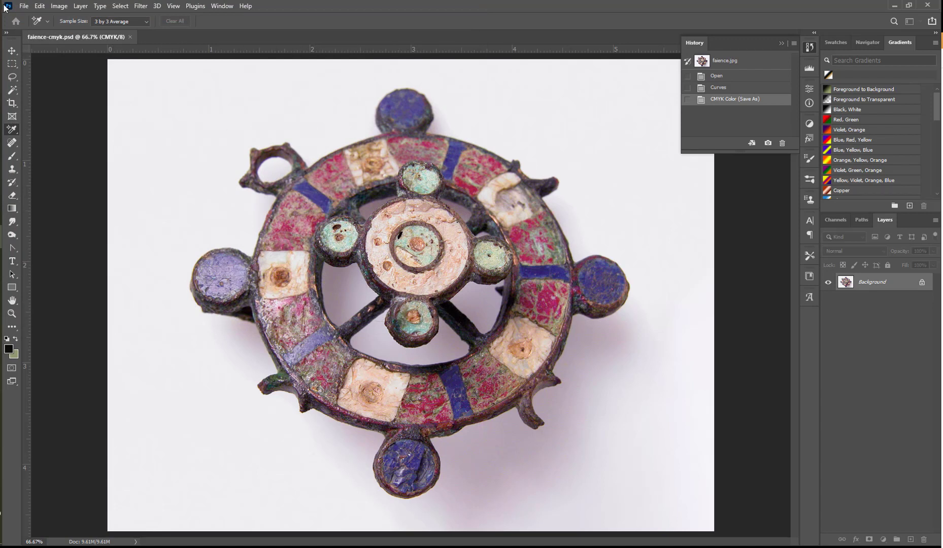
Resample faience-cmyk.psd to a resolution of 100 pixels/inch at the same print size, then save and close it.
{"action": "left_click", "coordinate": [59, 7]}
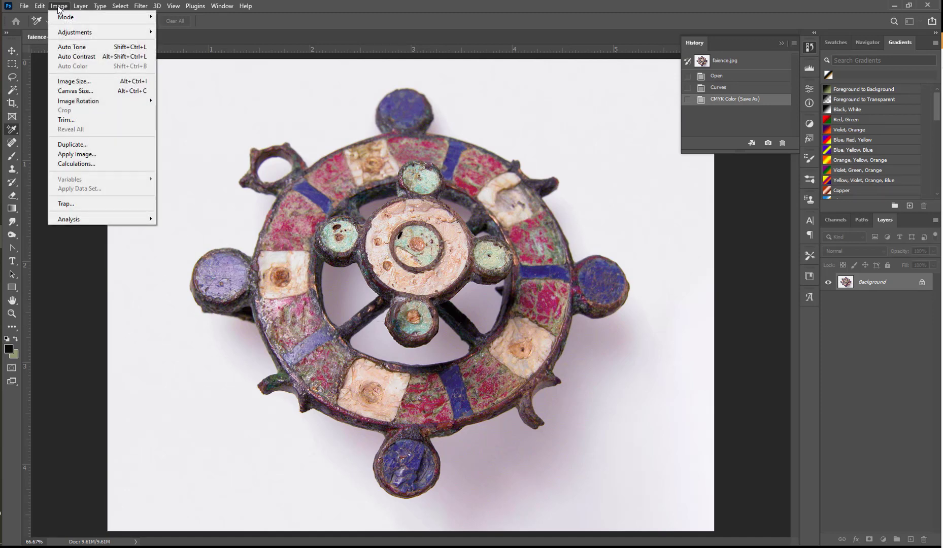
{"action": "left_click", "coordinate": [73, 82]}
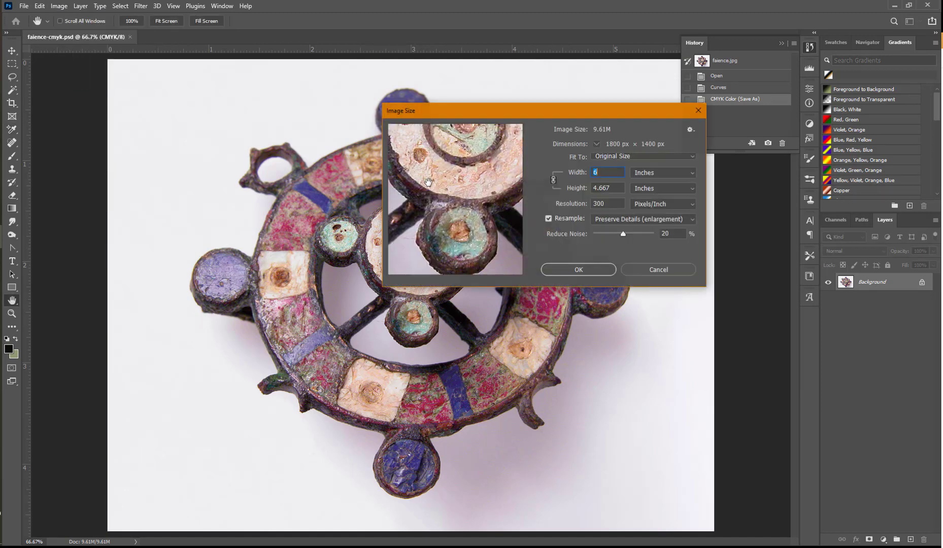
{"action": "left_click", "coordinate": [614, 204]}
{"action": "left_click_drag", "start_coordinate": [609, 204], "coordinate": [580, 205]}
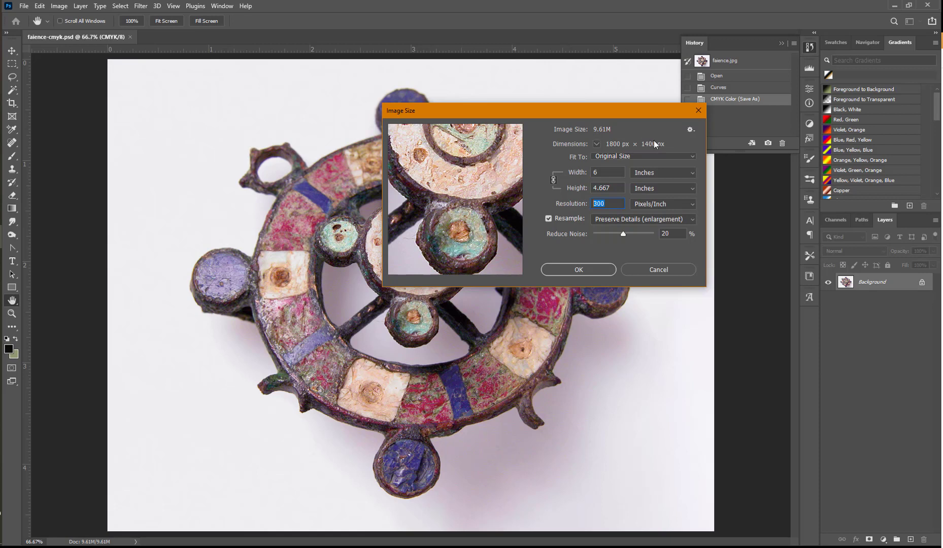
{"action": "type", "text": "100"}
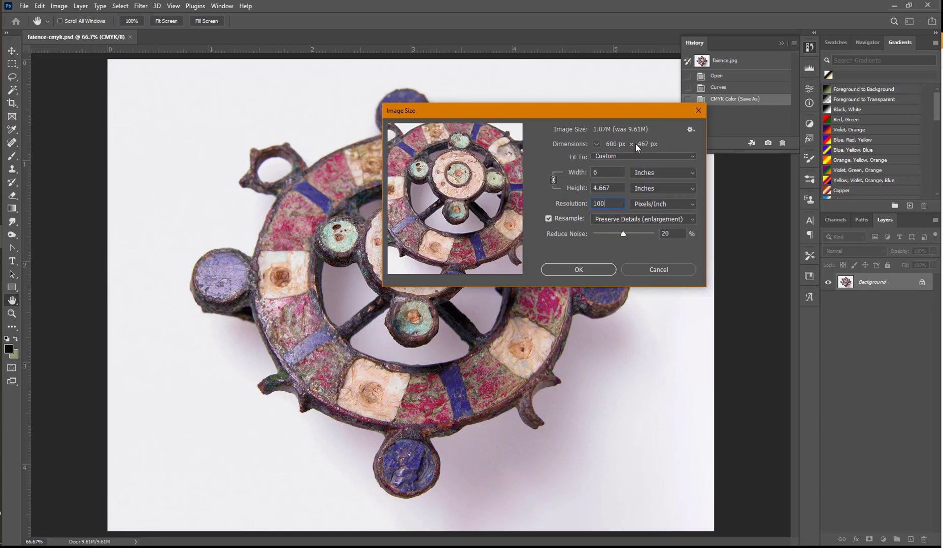
{"action": "left_click", "coordinate": [589, 269]}
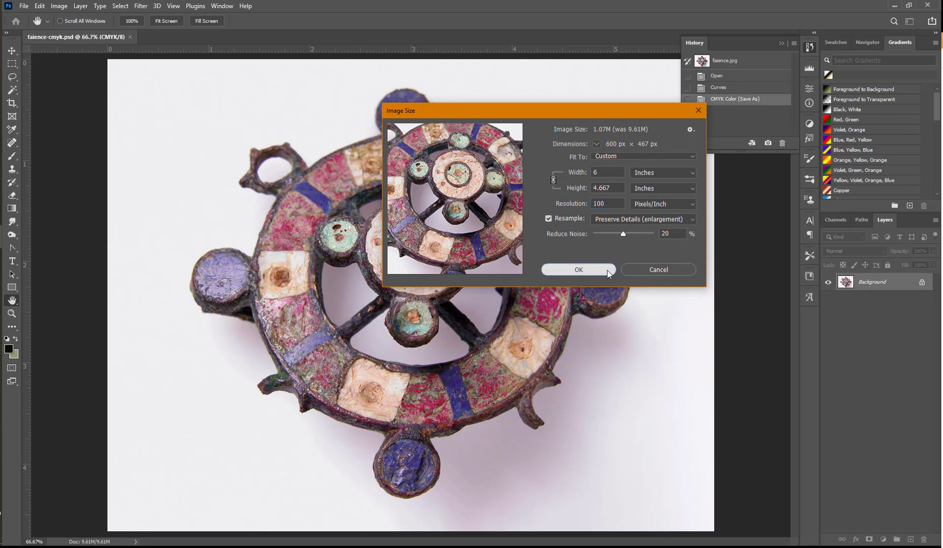
{"action": "left_click", "coordinate": [611, 270]}
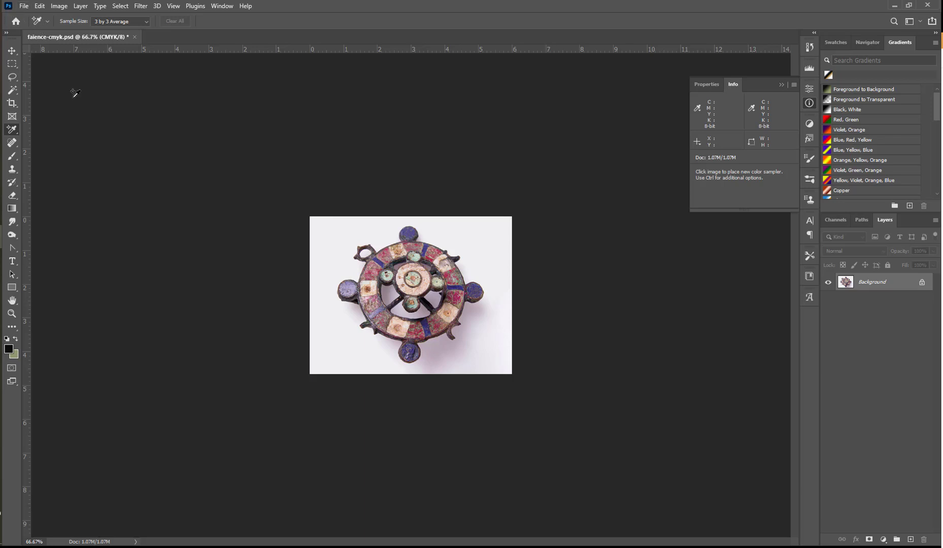
{"action": "key", "text": "ctrl+s"}
{"action": "left_click", "coordinate": [131, 38]}
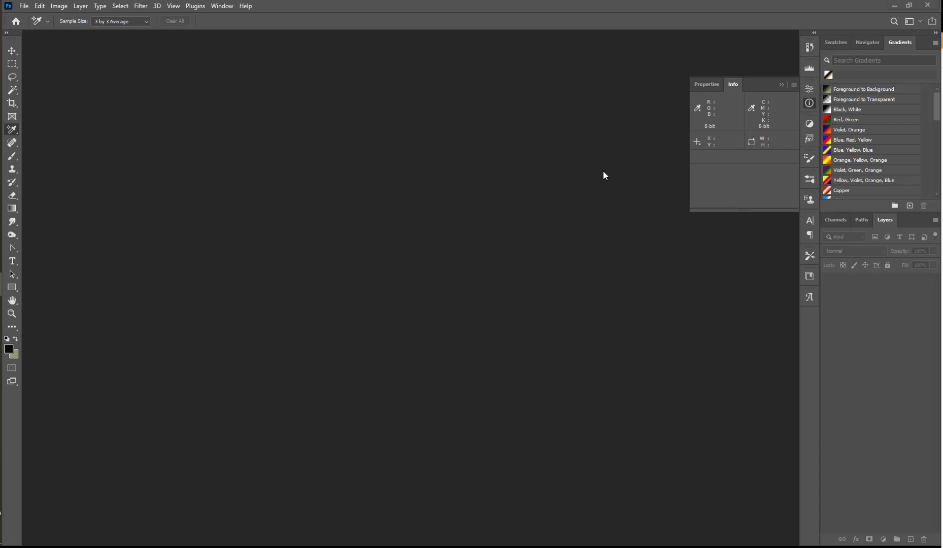
Reopen faience.jpg from the MOAH folder, discarding its embedded color profile.
{"action": "left_click", "coordinate": [24, 6]}
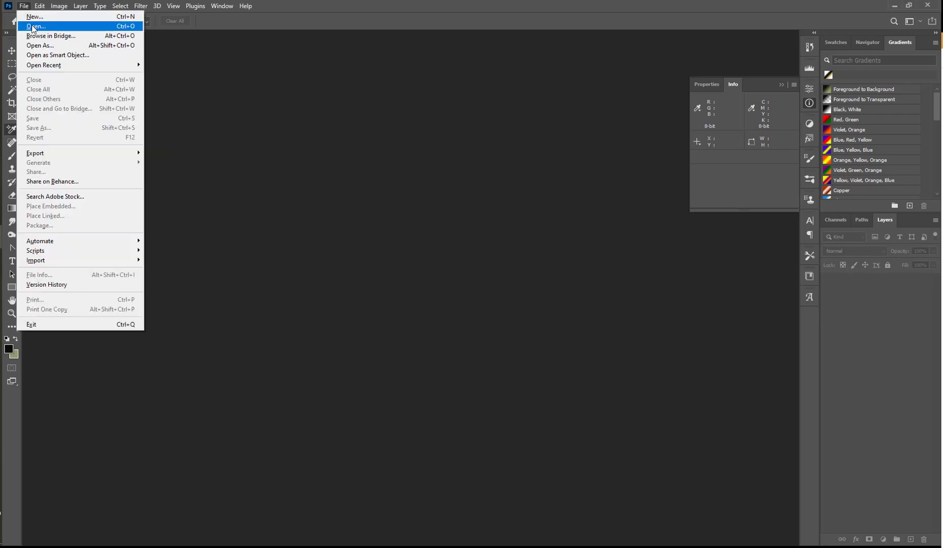
{"action": "left_click", "coordinate": [33, 27]}
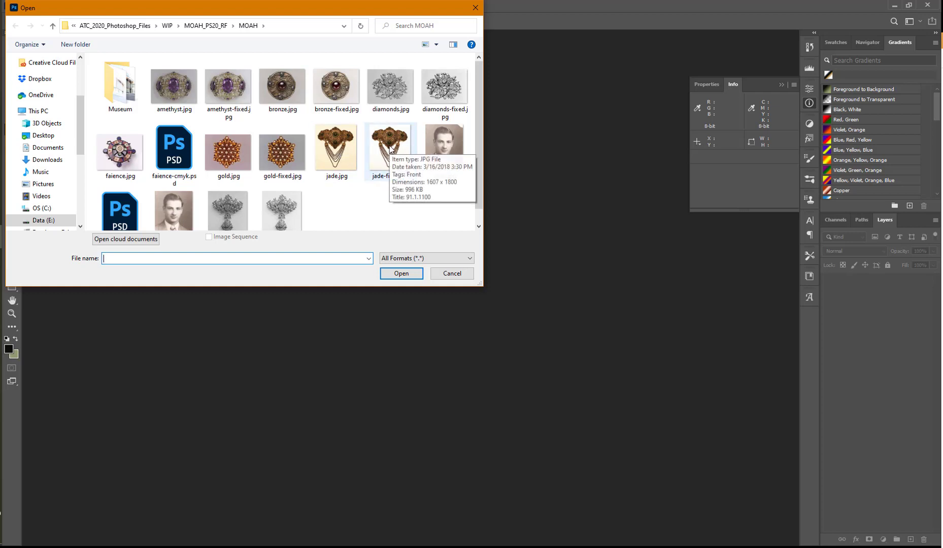
{"action": "left_click", "coordinate": [124, 151]}
{"action": "left_click", "coordinate": [401, 273]}
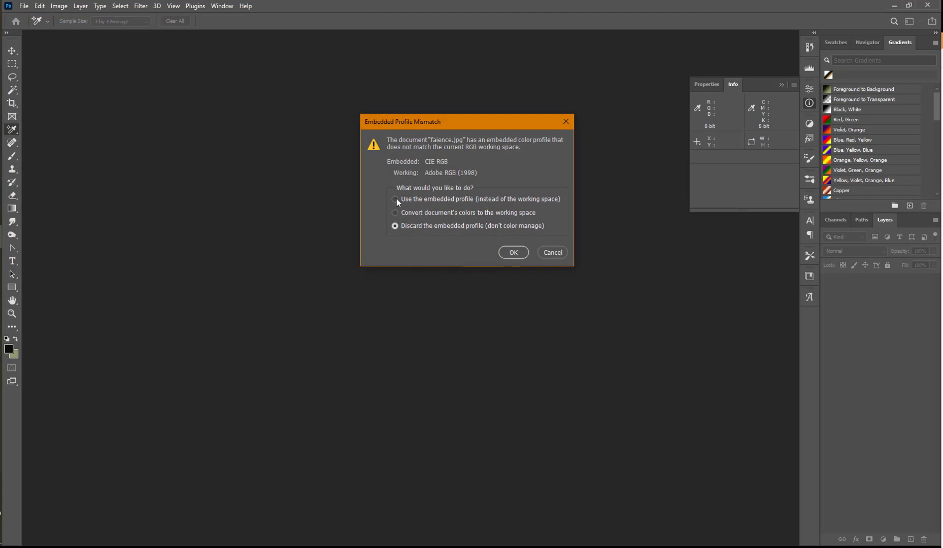
{"action": "left_click", "coordinate": [513, 252]}
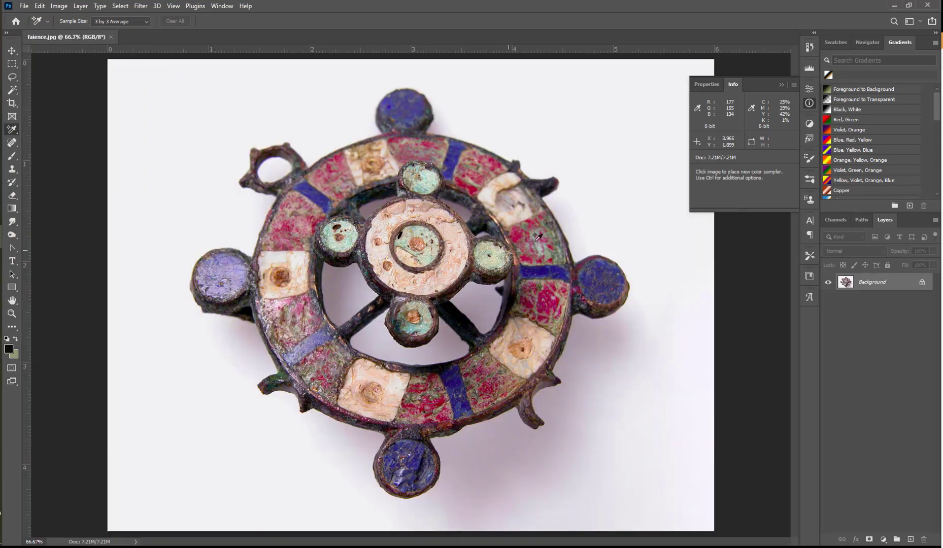
Try converting the full-color image directly to Grayscale mode, discarding its color information, and undo the conversion.
{"action": "left_click", "coordinate": [10, 53]}
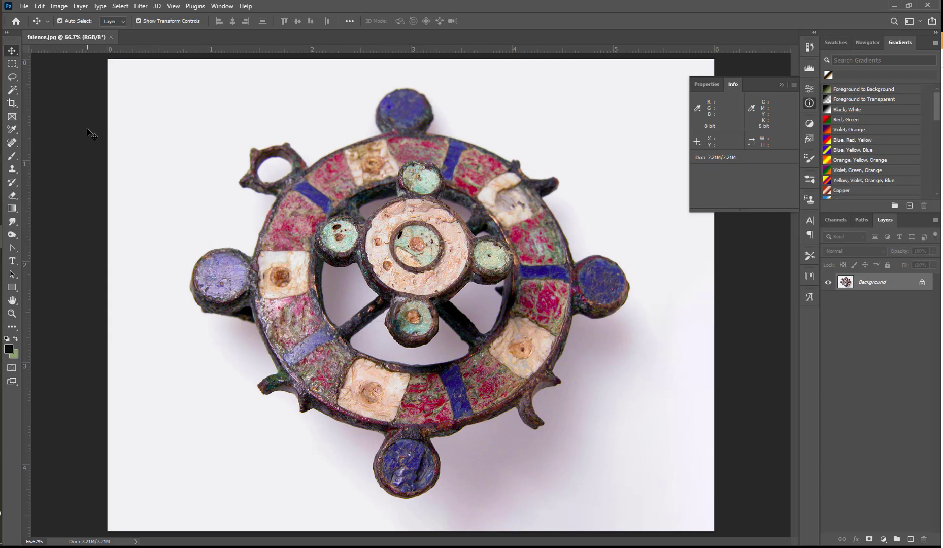
{"action": "left_click", "coordinate": [59, 6]}
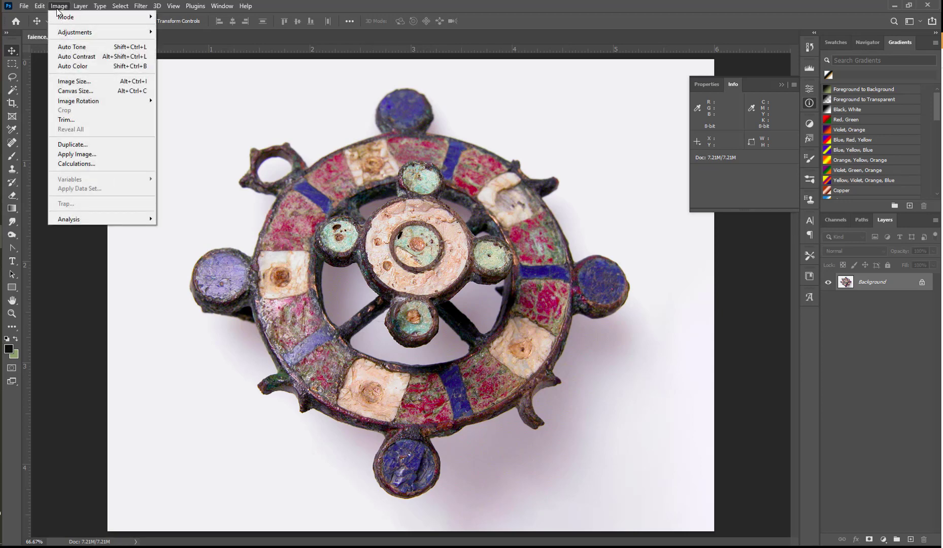
{"action": "mouse_move", "coordinate": [61, 17]}
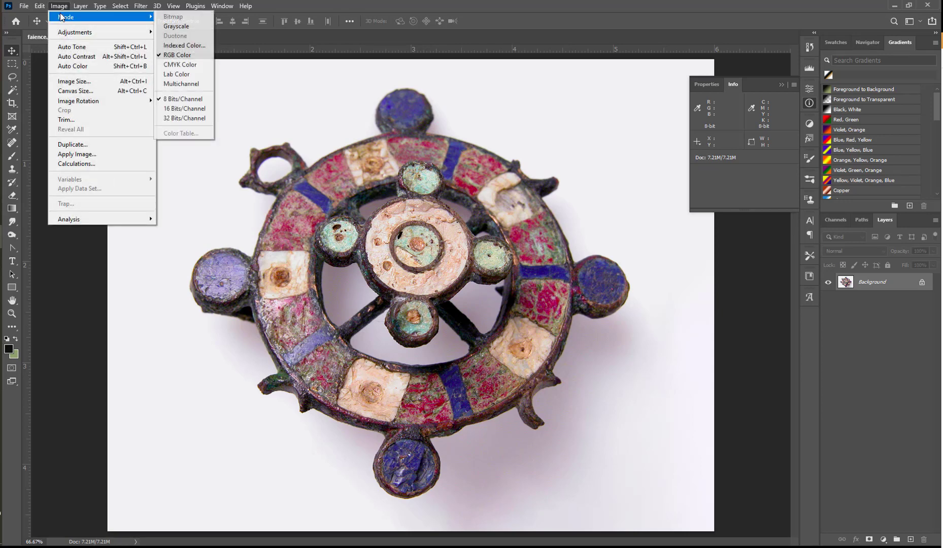
{"action": "left_click", "coordinate": [185, 26]}
{"action": "left_click", "coordinate": [424, 221]}
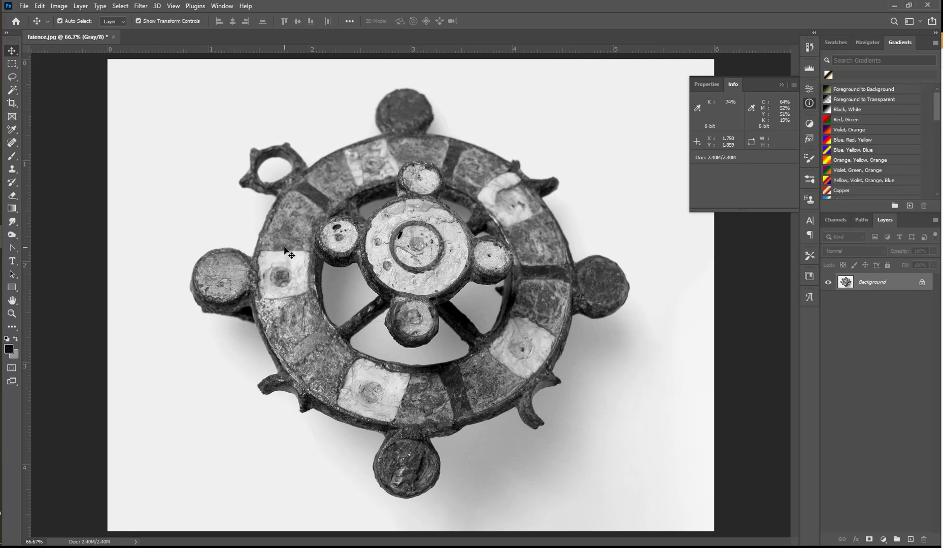
{"action": "key", "text": "ctrl+z"}
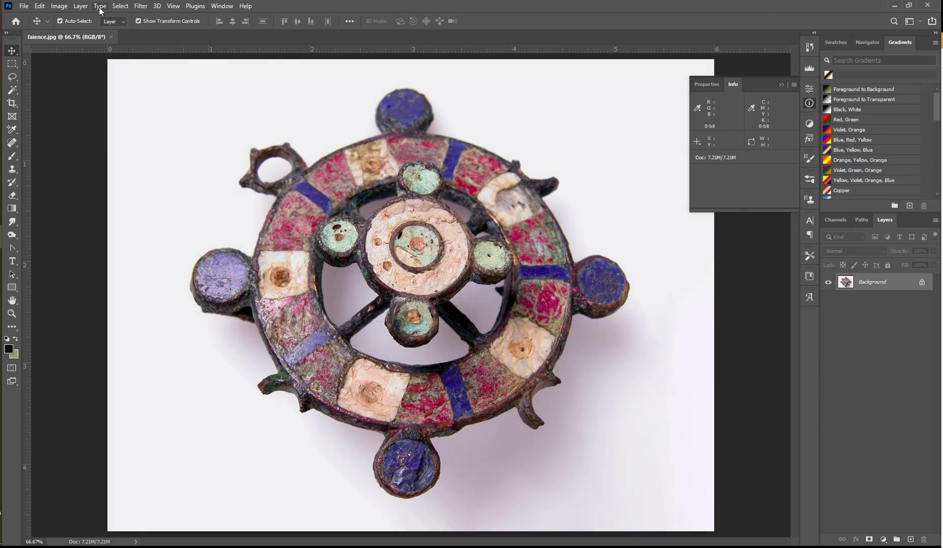
Start a Black & White adjustment on the image with Blues at -30% and Cyans at 83%.
{"action": "left_click", "coordinate": [61, 5]}
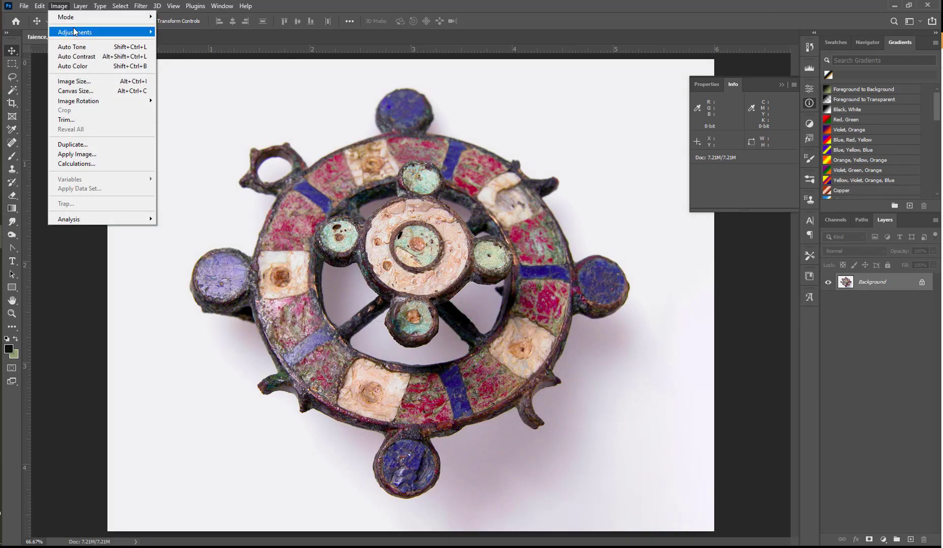
{"action": "mouse_move", "coordinate": [75, 32]}
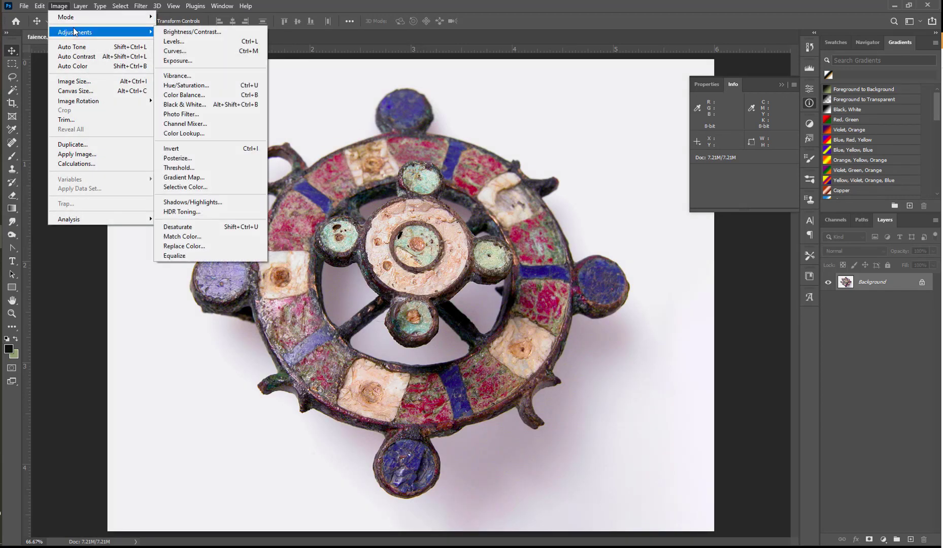
{"action": "left_click", "coordinate": [187, 104]}
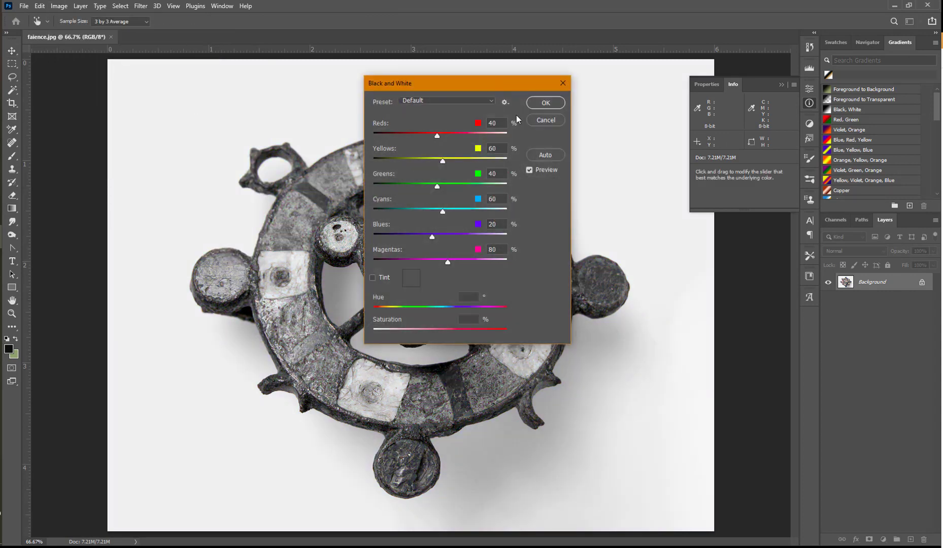
{"action": "left_click_drag", "start_coordinate": [496, 91], "coordinate": [709, 235]}
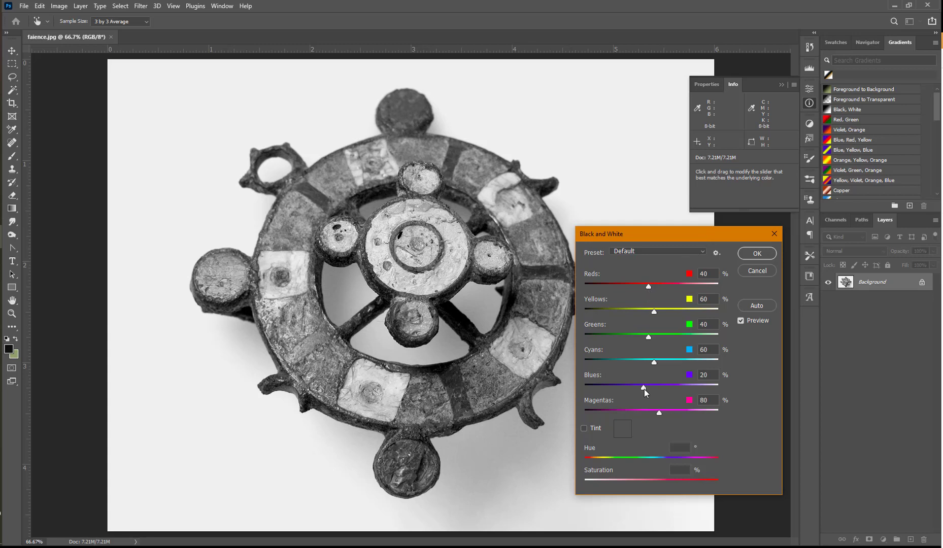
{"action": "left_click_drag", "start_coordinate": [644, 387], "coordinate": [630, 385]}
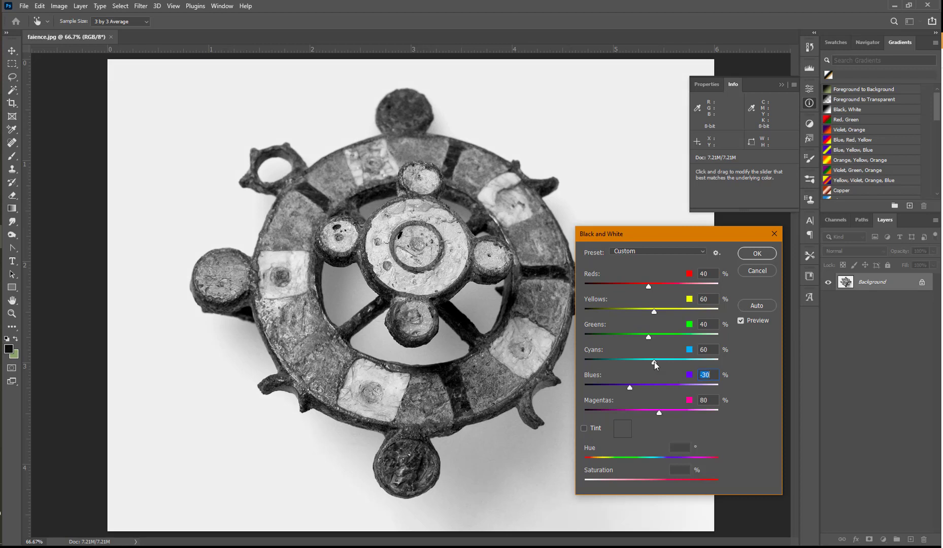
{"action": "mouse_move", "coordinate": [656, 362]}
{"action": "left_mouse_down"}
{"action": "mouse_move", "coordinate": [618, 364]}
{"action": "mouse_move", "coordinate": [660, 364]}
{"action": "left_mouse_up"}
Set Reds to -32%, Magentas to 106% and Greens to 164%, and apply the Black & White adjustment.
{"action": "left_click_drag", "start_coordinate": [648, 285], "coordinate": [627, 288]}
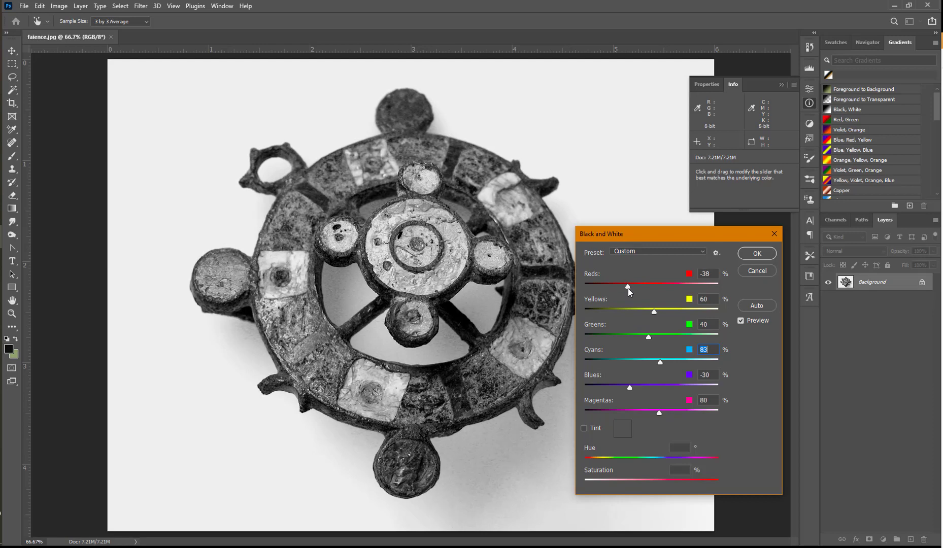
{"action": "left_click", "coordinate": [629, 287]}
{"action": "mouse_move", "coordinate": [657, 412]}
{"action": "left_mouse_down"}
{"action": "mouse_move", "coordinate": [683, 409]}
{"action": "mouse_move", "coordinate": [667, 407]}
{"action": "left_mouse_up"}
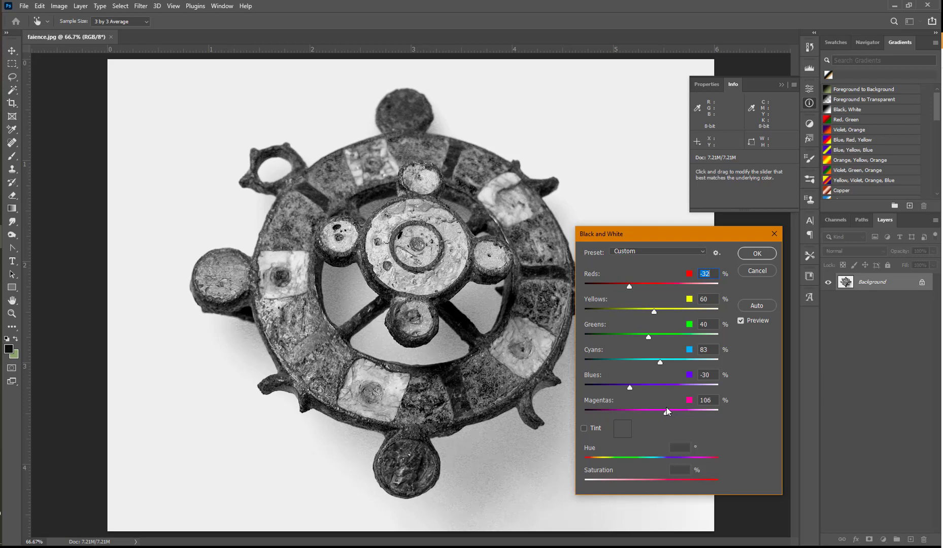
{"action": "left_click", "coordinate": [666, 412]}
{"action": "left_click_drag", "start_coordinate": [648, 336], "coordinate": [685, 335]}
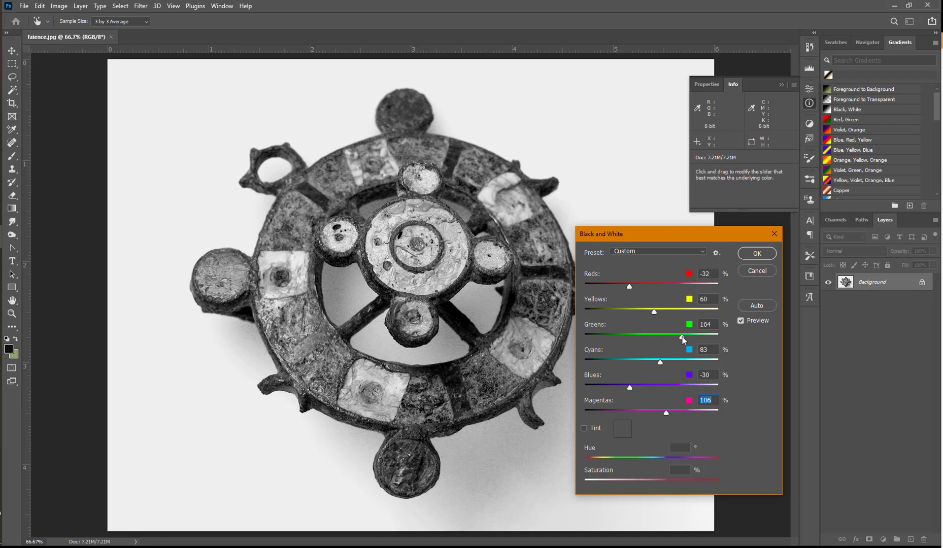
{"action": "left_click", "coordinate": [759, 253]}
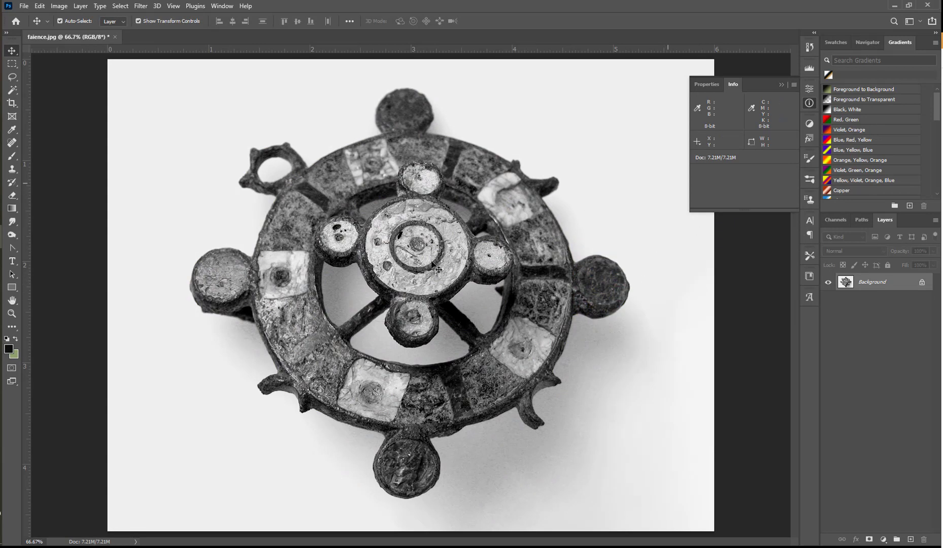
Compare the image before and after the Black & White adjustment using its history states.
{"action": "left_click", "coordinate": [810, 47]}
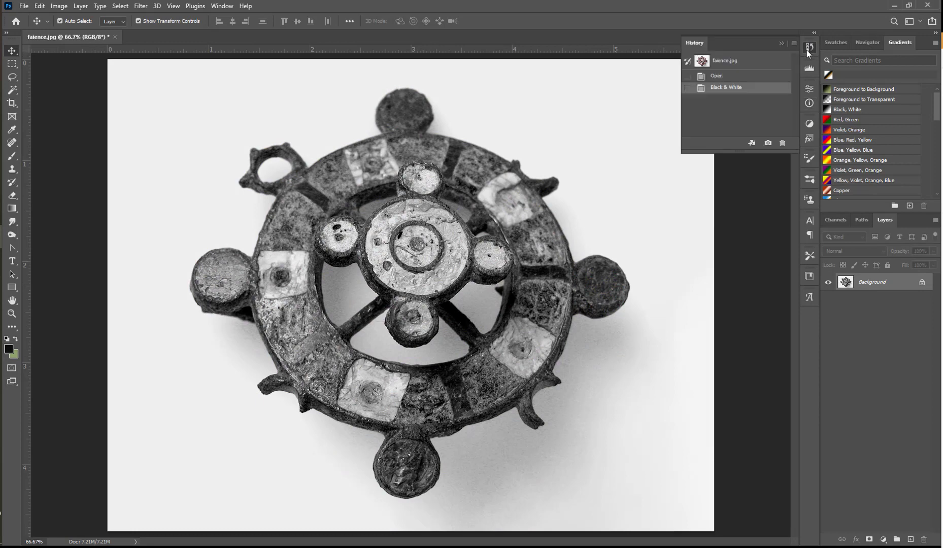
{"action": "left_click", "coordinate": [733, 78]}
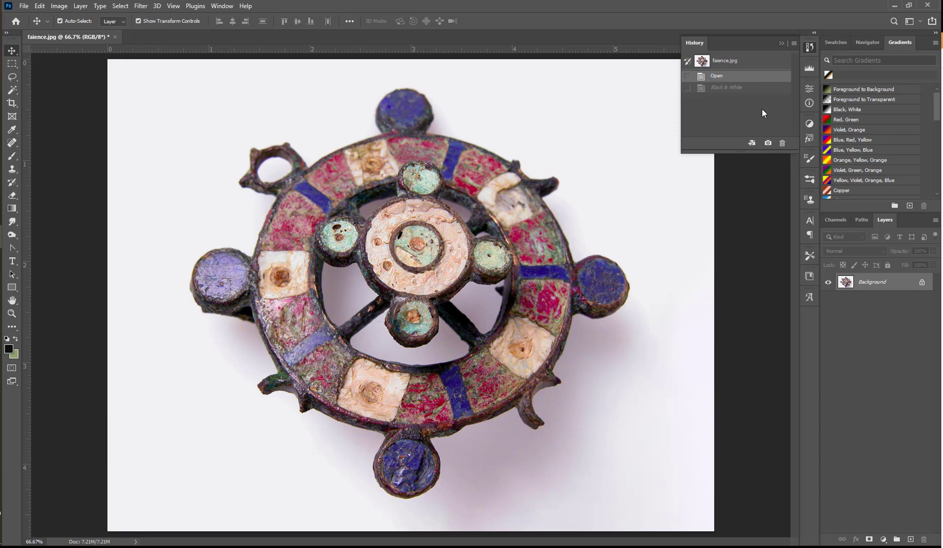
{"action": "left_click", "coordinate": [735, 88]}
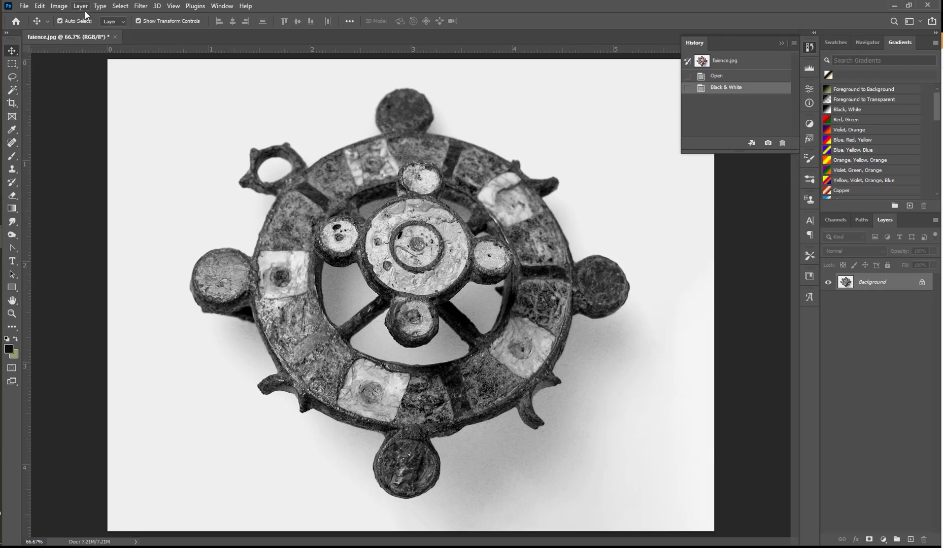
Convert the black-and-white image to Grayscale mode and show its channels.
{"action": "left_click", "coordinate": [60, 8]}
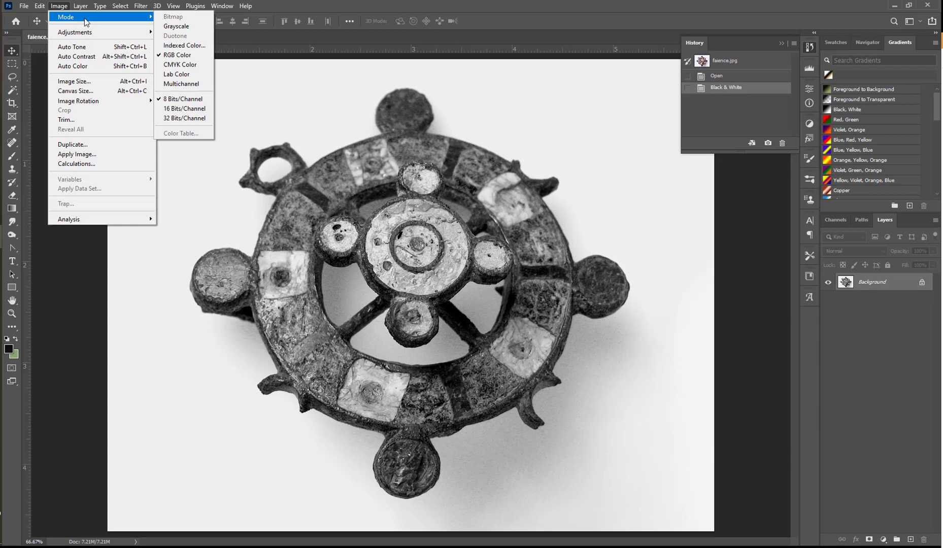
{"action": "left_click", "coordinate": [176, 26]}
{"action": "left_click", "coordinate": [424, 221]}
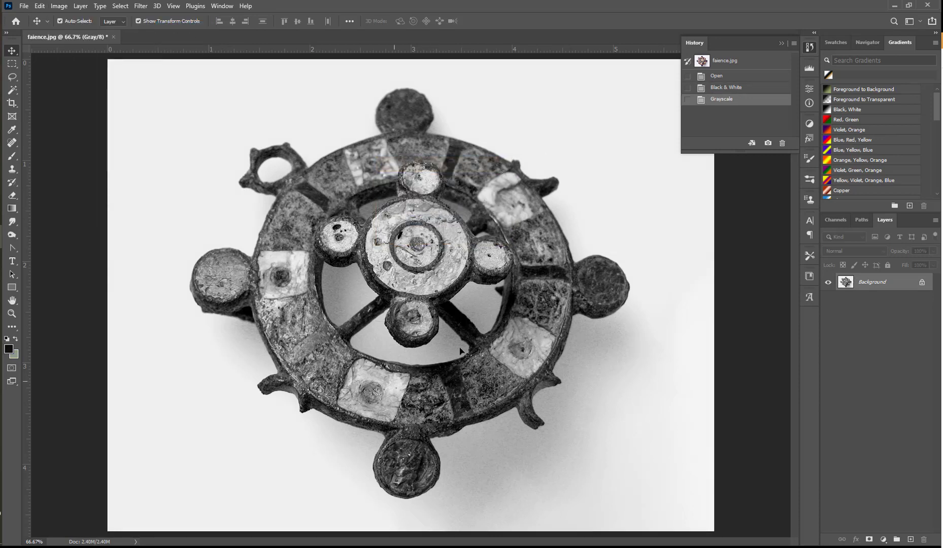
{"action": "left_click", "coordinate": [835, 219]}
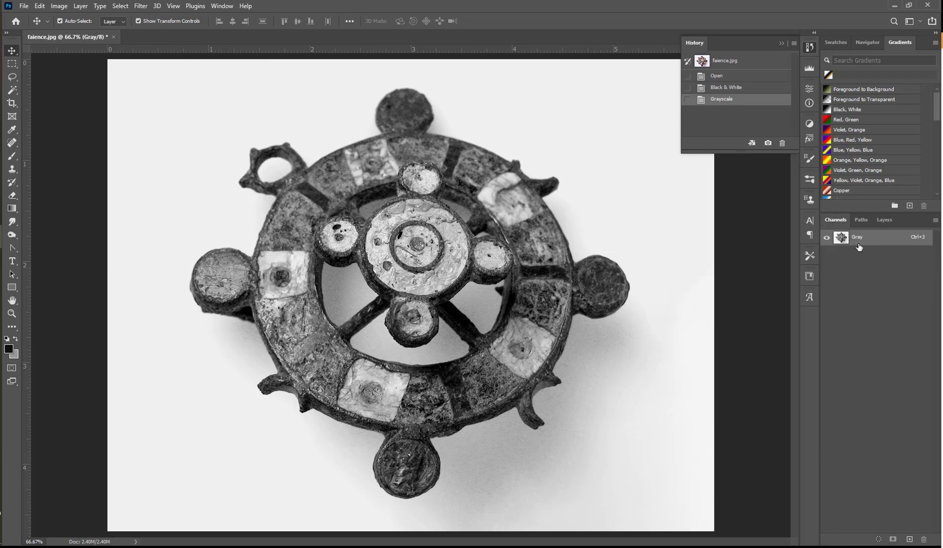